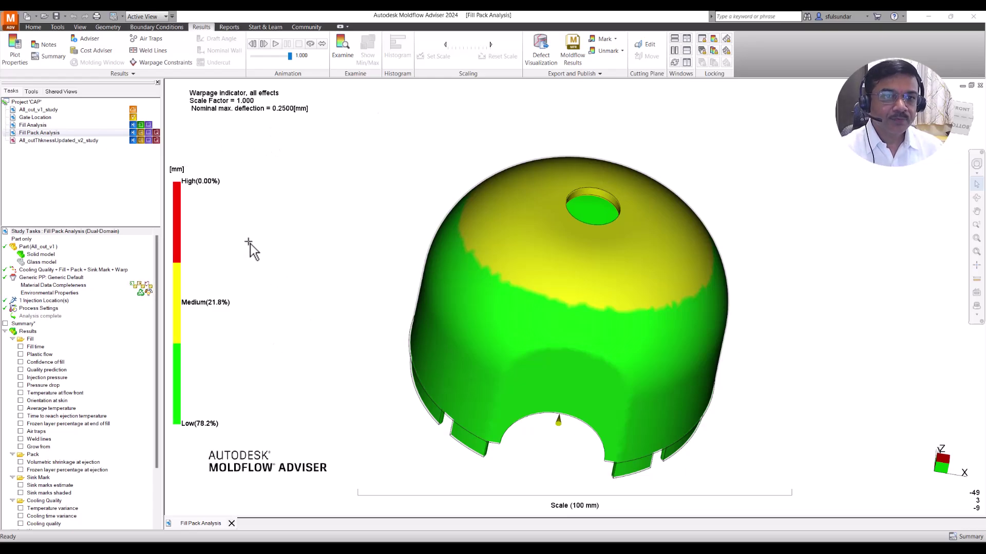
# Review the Analysis Wizard from the Cooling Quality menu, then close it unchanged
pyautogui.rightClick(63, 272)
pyautogui.click(79, 278)
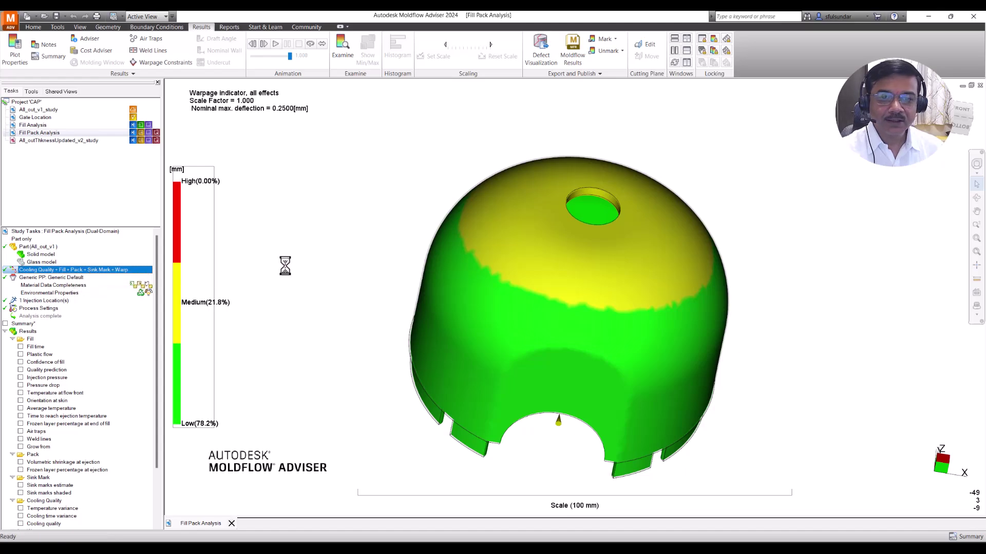
pyautogui.scroll(-2, 413, 259)
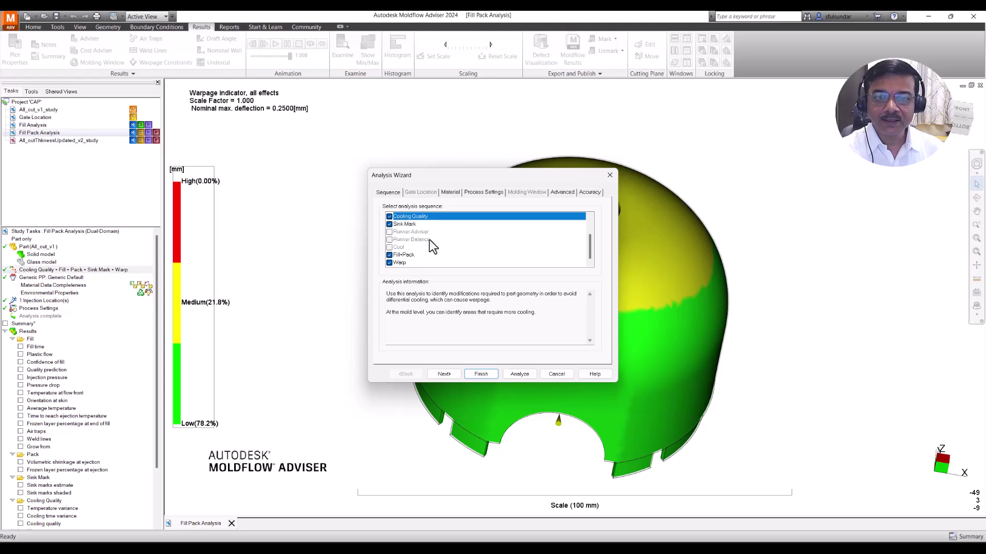
pyautogui.click(556, 375)
# Show the Warpage indicator, all effects result to bring up its Warp constraints settings
pyautogui.scroll(-3, 60, 431)
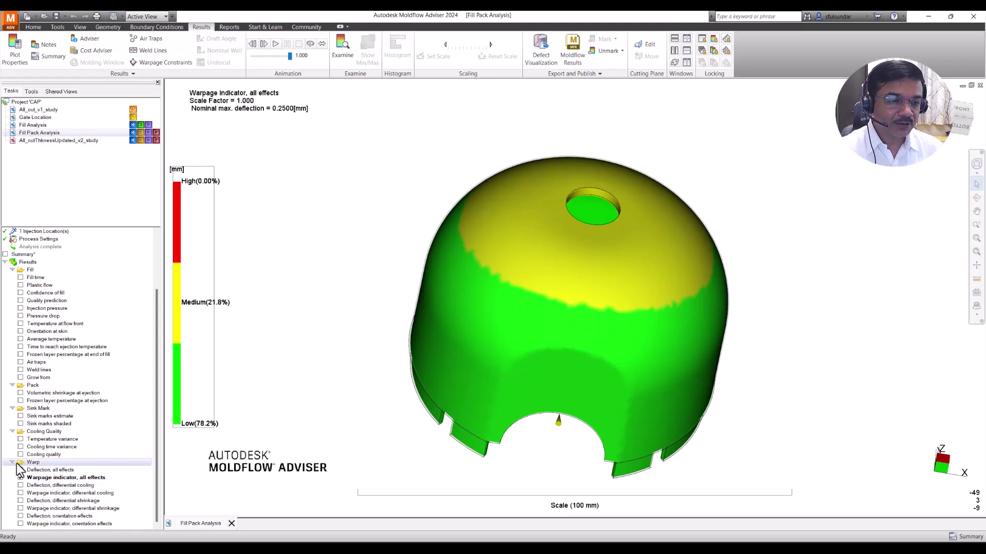
pyautogui.click(13, 462)
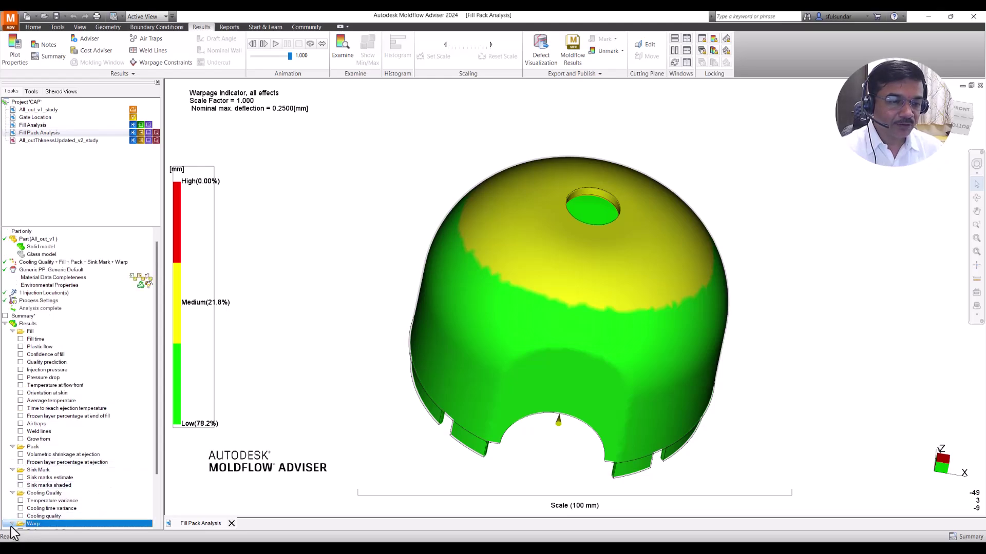
pyautogui.click(12, 524)
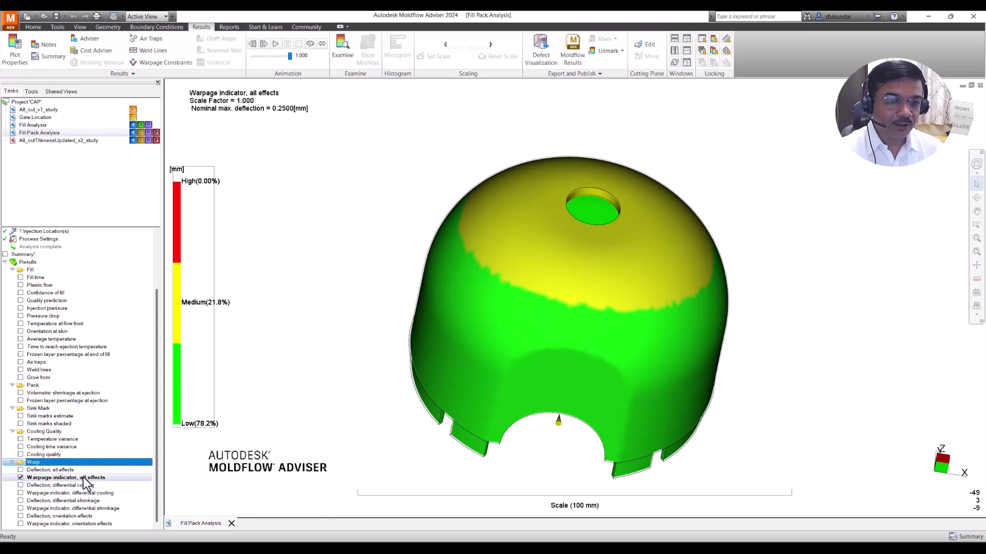
pyautogui.click(21, 478)
pyautogui.click(21, 478)
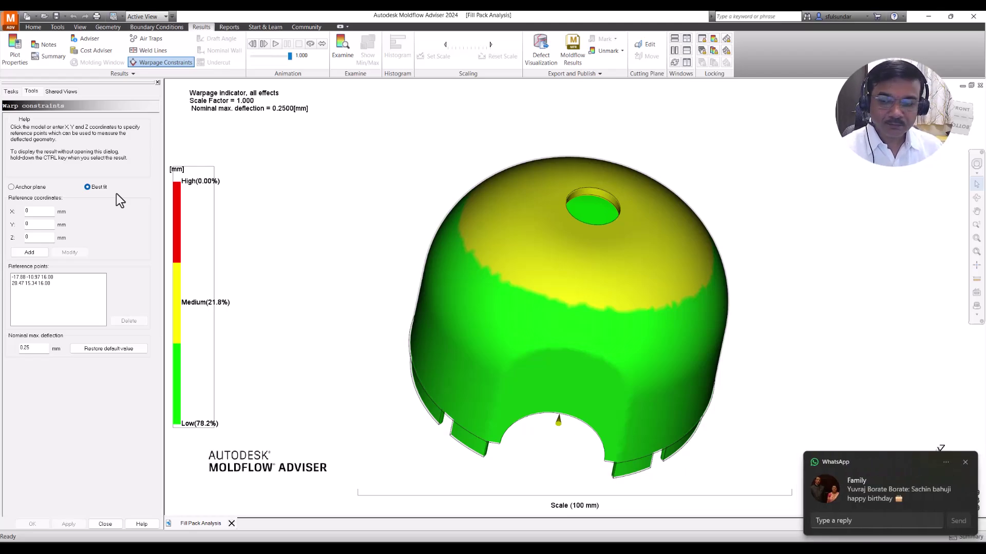
pyautogui.click(965, 463)
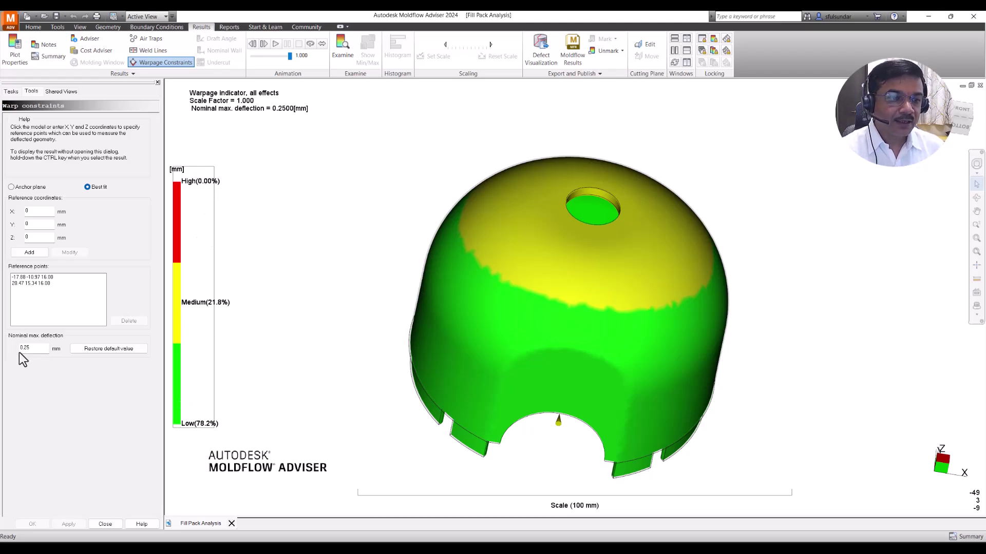
# Restore and apply the default 1.031 mm nominal max deflection, then inspect the cap's underside
pyautogui.click(123, 349)
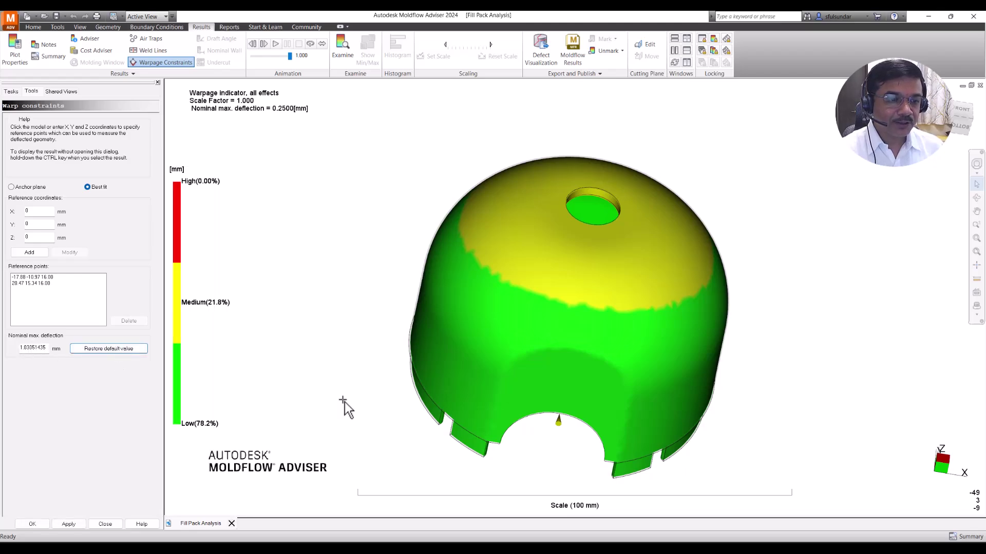
pyautogui.click(70, 525)
pyautogui.moveTo(359, 354); pyautogui.dragTo(508, 310, button='middle')
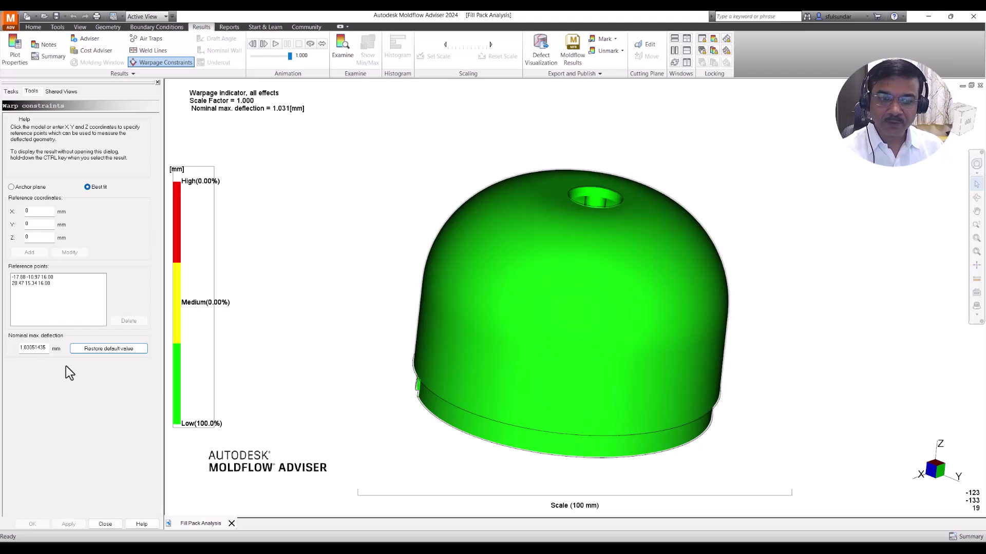
pyautogui.moveTo(506, 417); pyautogui.dragTo(513, 300, button='middle')
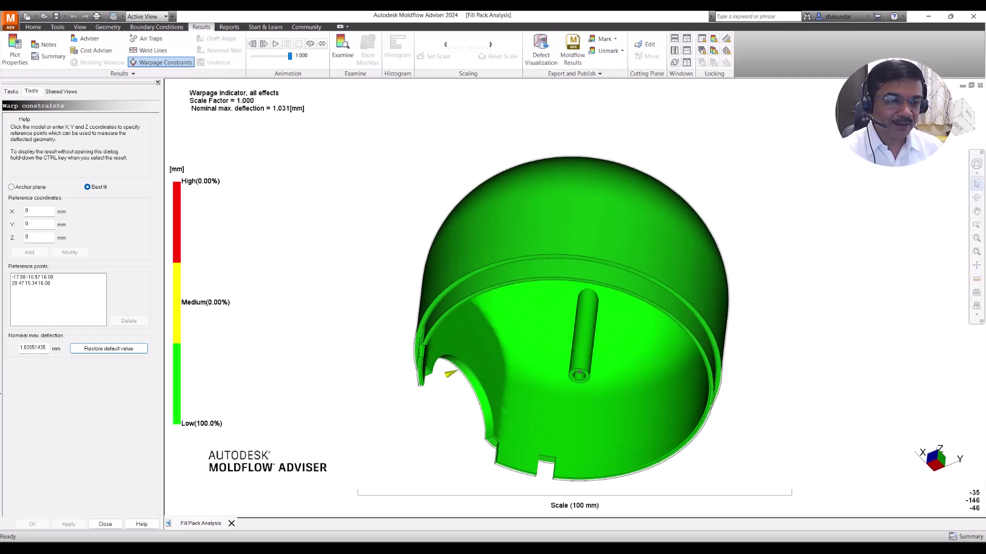
# Apply a 0.2 mm nominal max deflection and view the cap's top dome
pyautogui.doubleClick(47, 349)
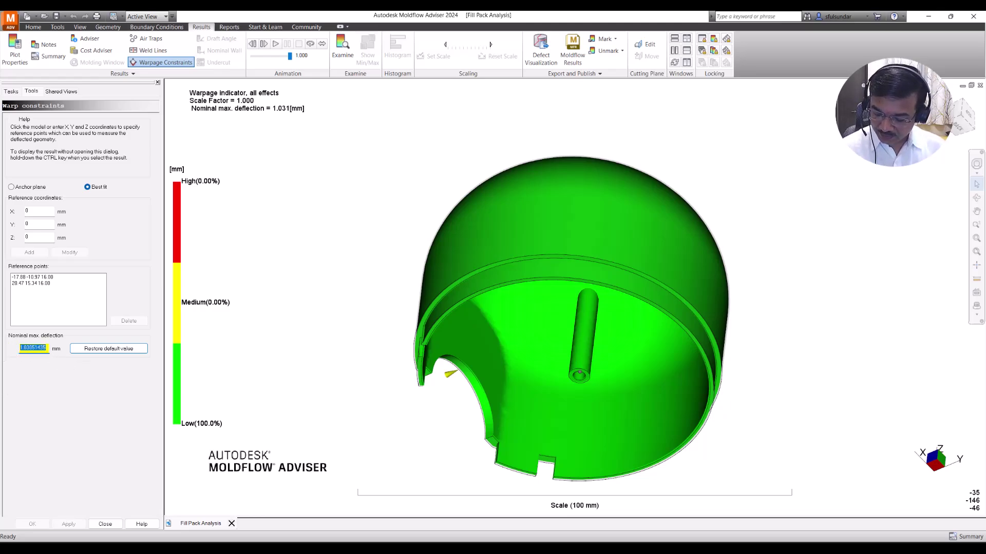
pyautogui.write('0.2')
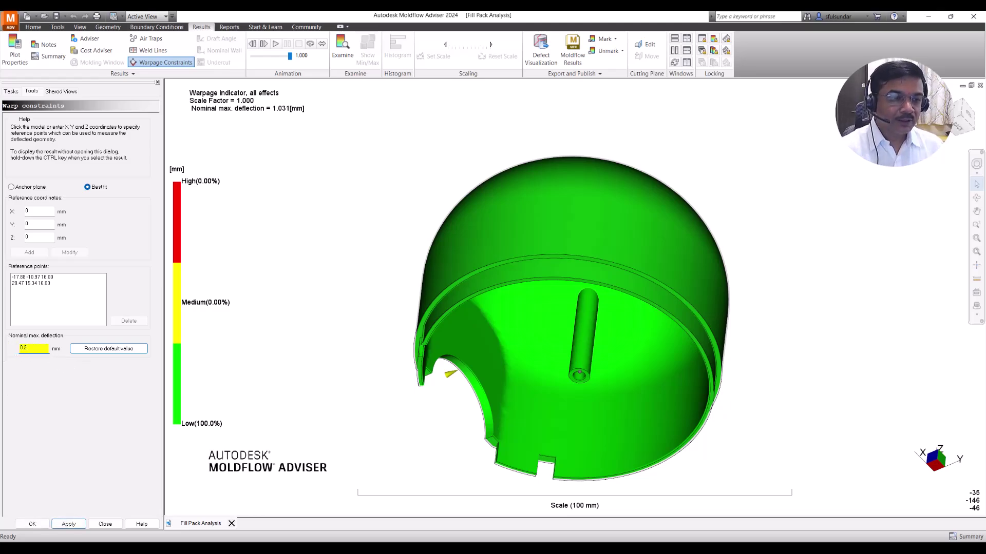
pyautogui.press('Return')
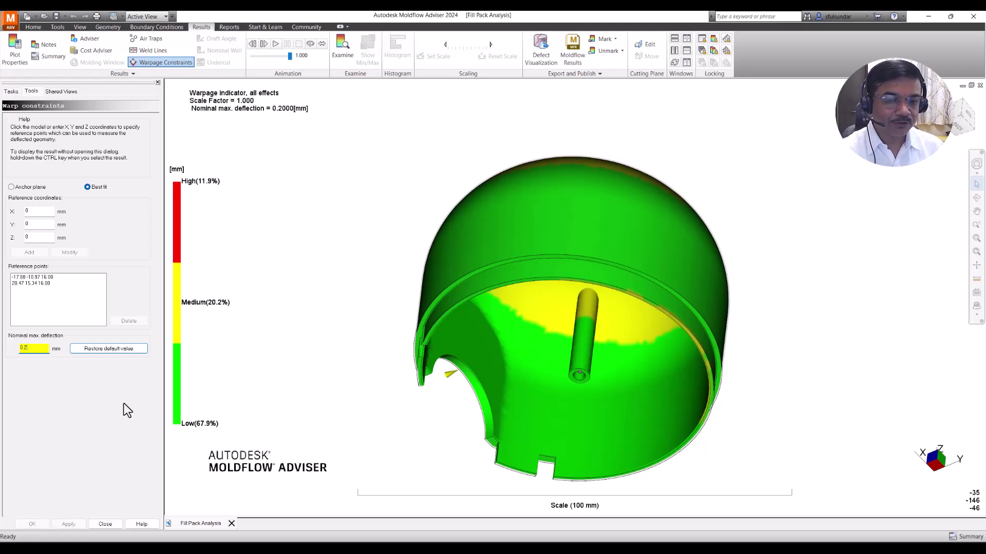
pyautogui.moveTo(357, 328); pyautogui.dragTo(387, 452, button='middle')
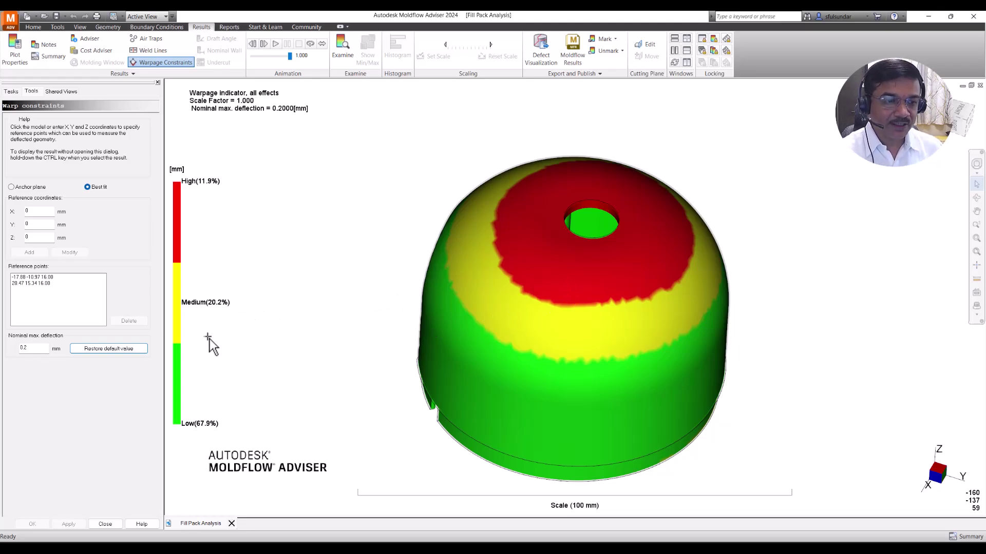
pyautogui.doubleClick(23, 349)
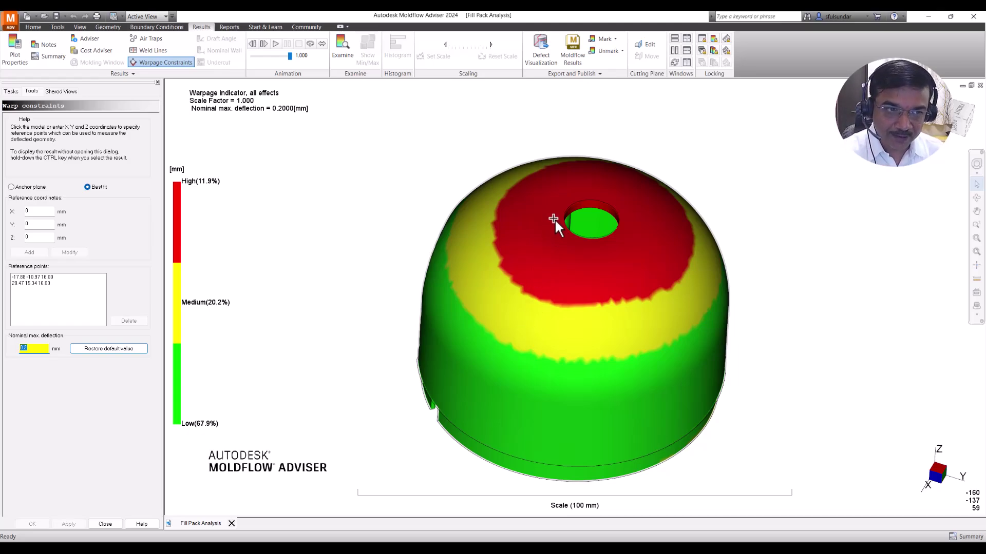
# Switch to an anchor plane, delete both reference points, and re-add point 20.47 15.34 16.00
pyautogui.click(26, 187)
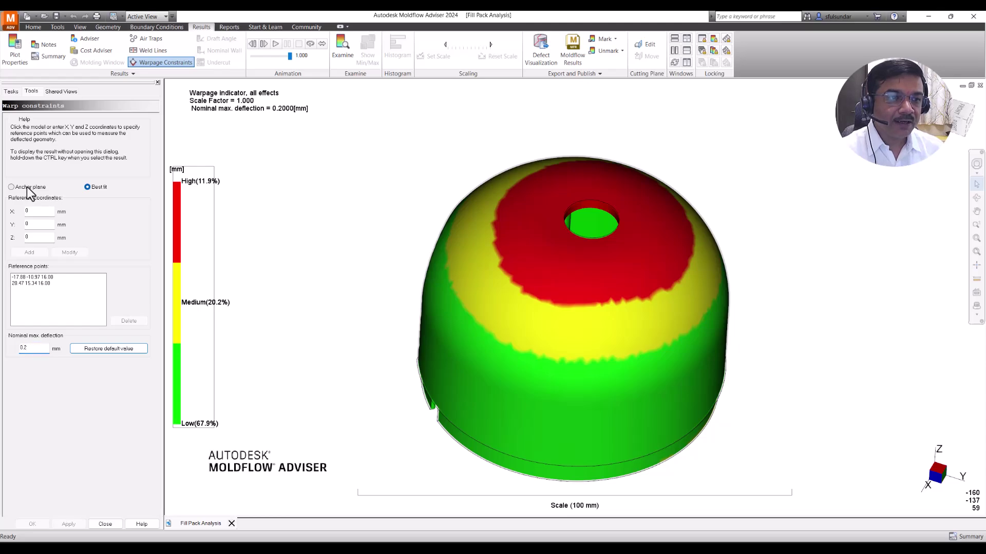
pyautogui.moveTo(550, 435); pyautogui.dragTo(465, 128, button='middle')
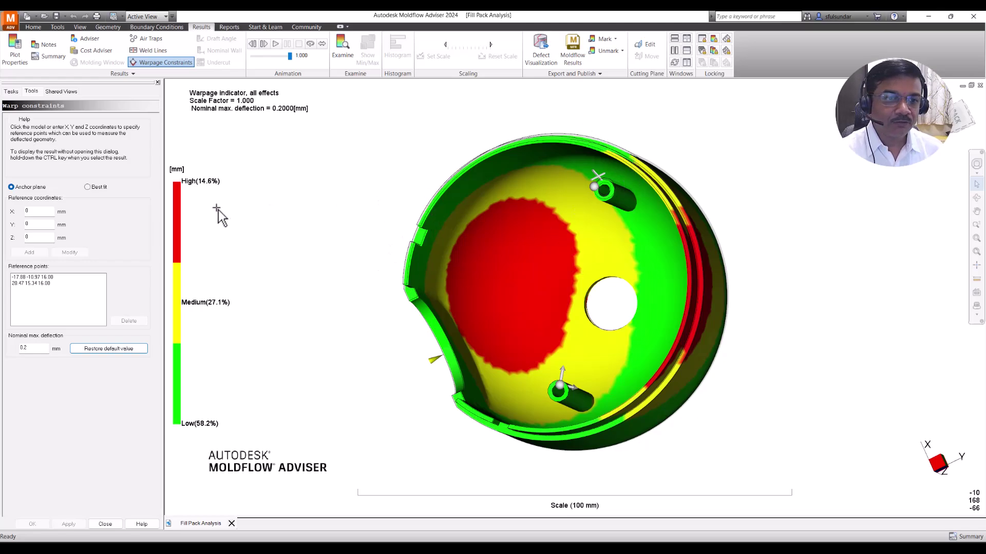
pyautogui.click(48, 278)
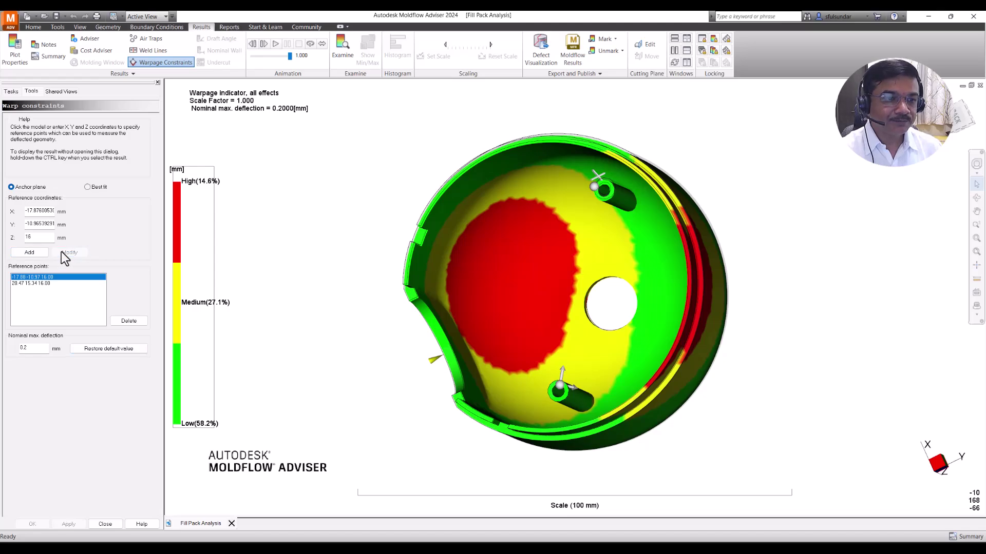
pyautogui.click(60, 252)
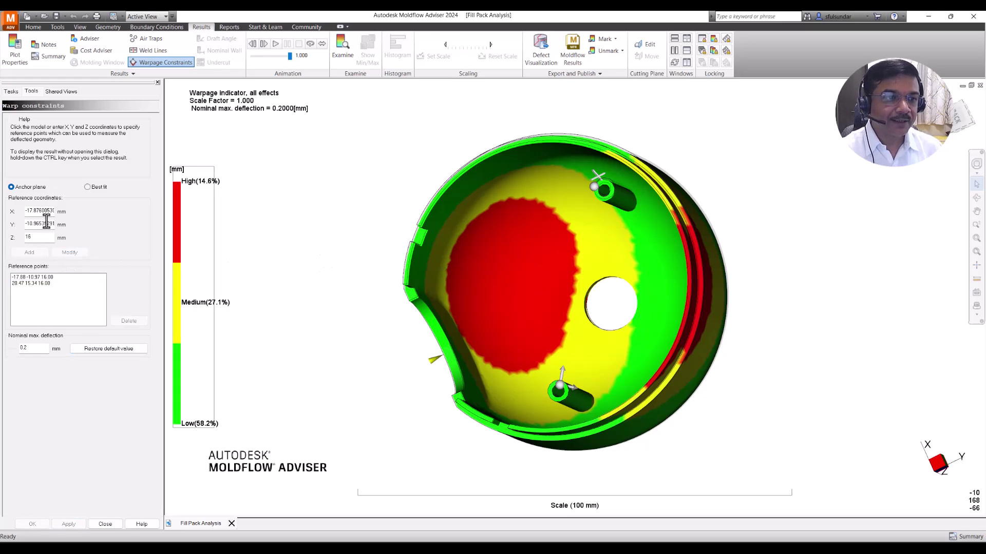
pyautogui.click(48, 278)
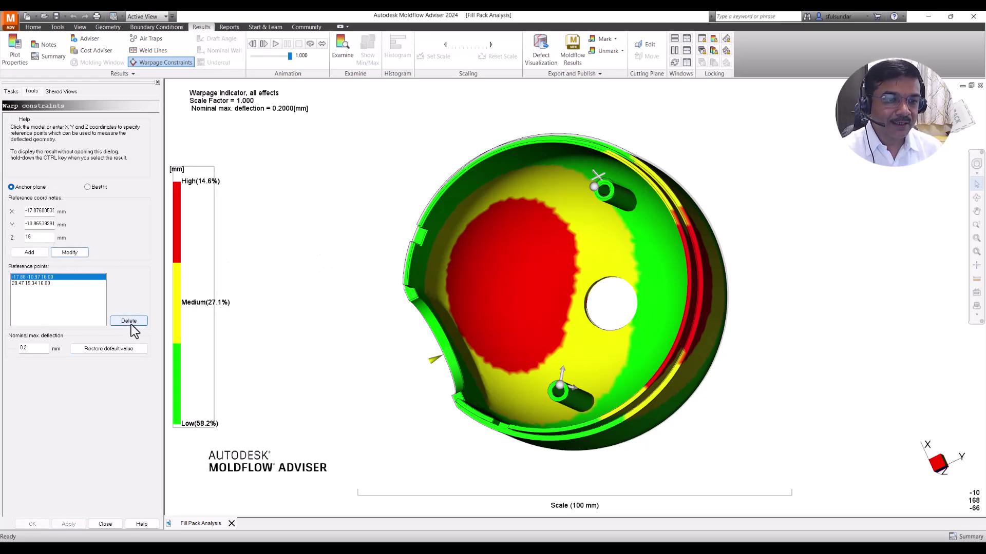
pyautogui.click(129, 321)
pyautogui.click(44, 281)
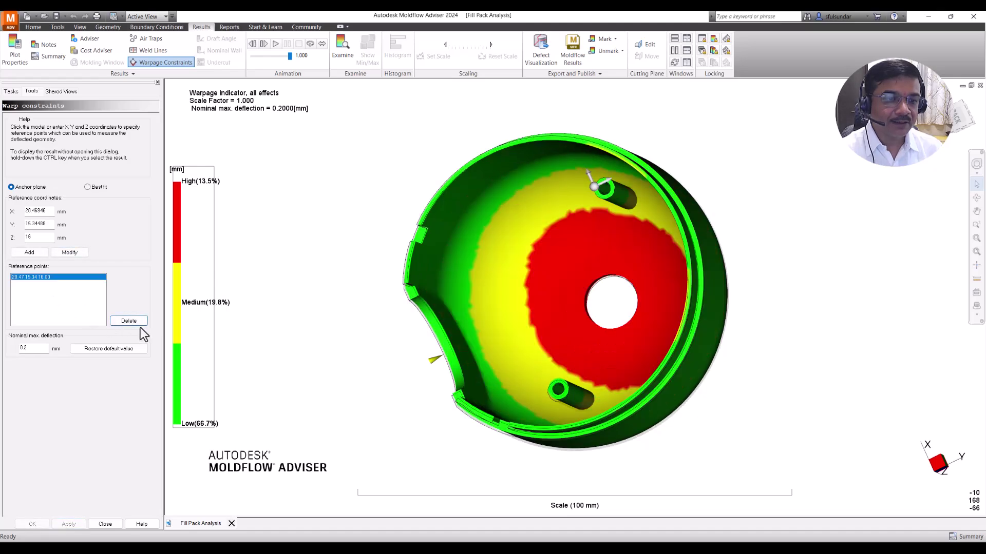
pyautogui.click(137, 322)
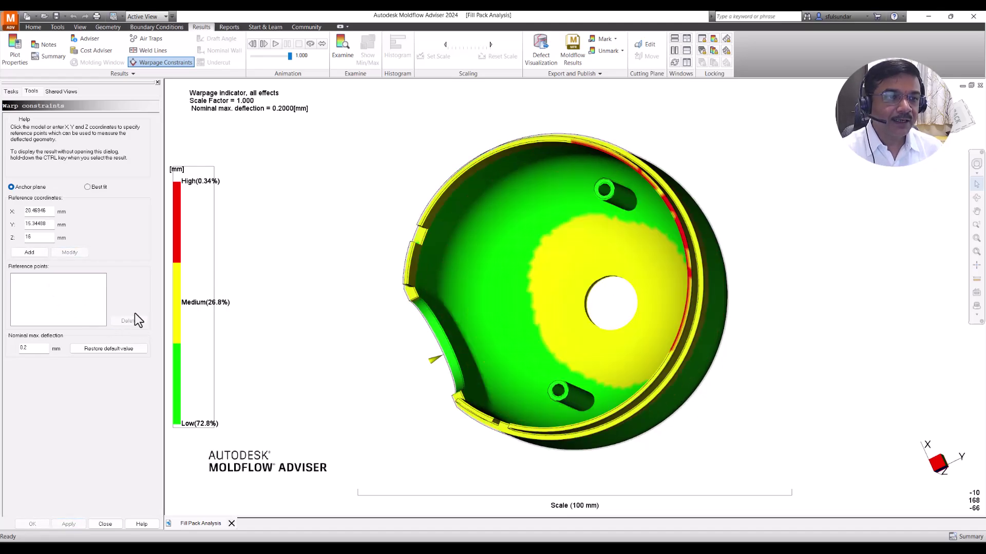
pyautogui.click(31, 253)
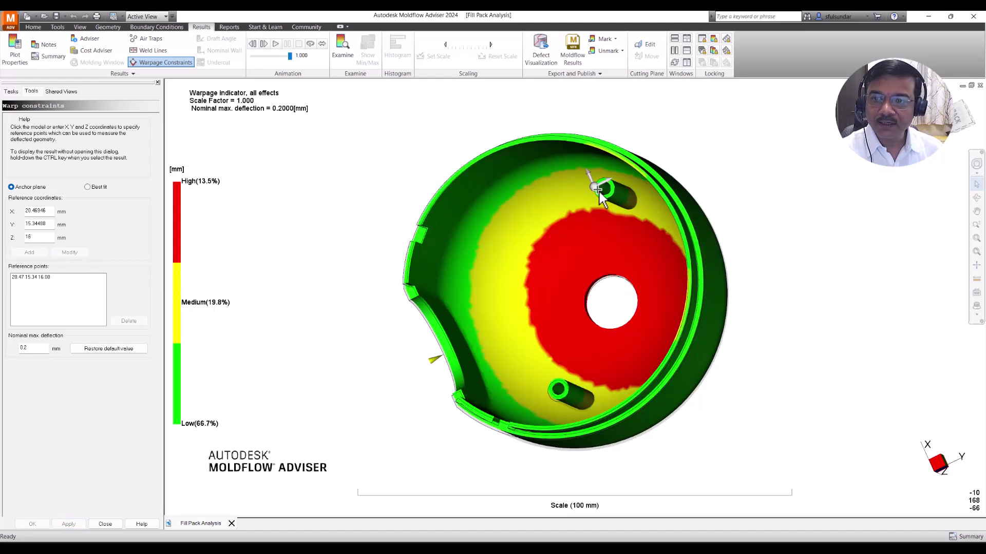
# Add rim reference points, placing the second one on the cap's right rim
pyautogui.click(423, 218)
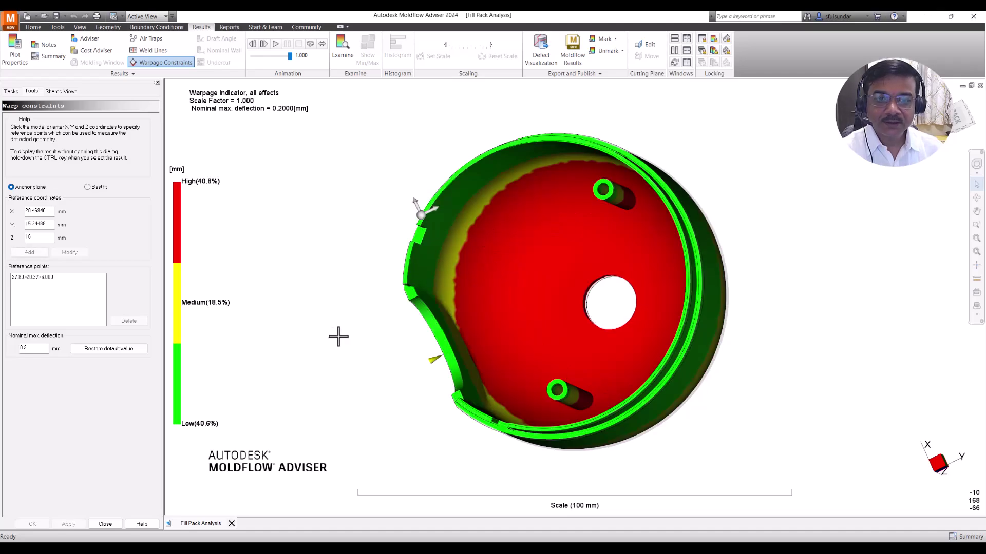
pyautogui.click(44, 252)
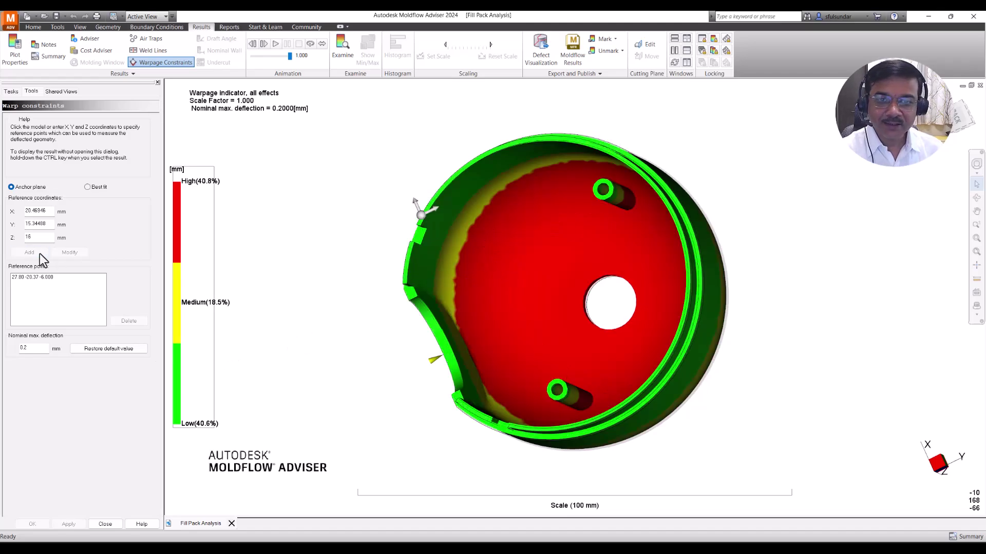
pyautogui.click(522, 429)
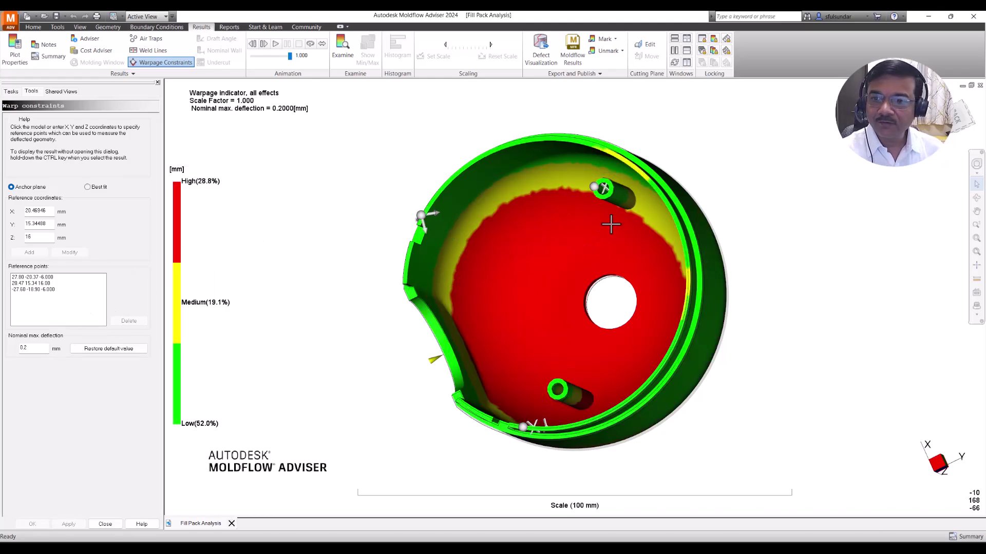
pyautogui.click(671, 212)
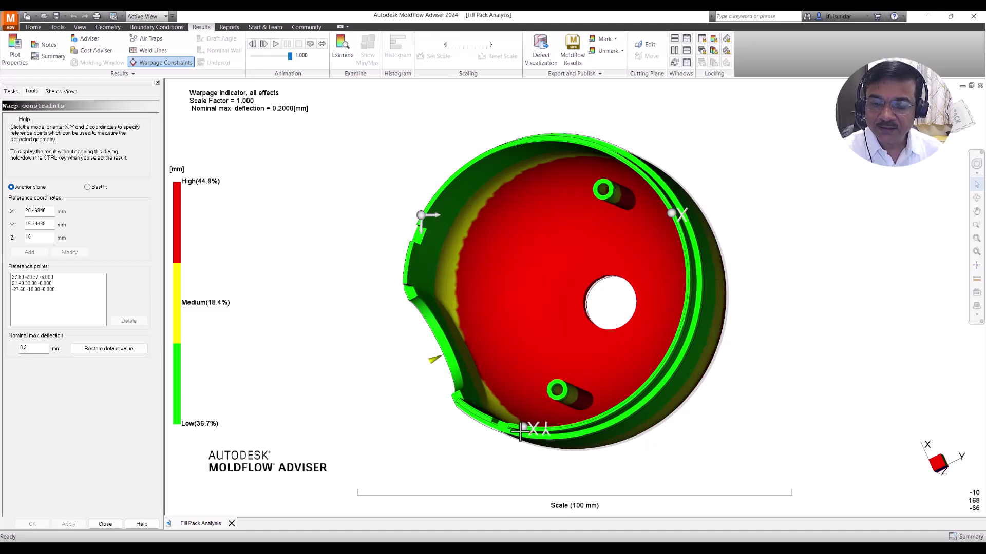
pyautogui.moveTo(511, 330); pyautogui.dragTo(579, 230, button='middle')
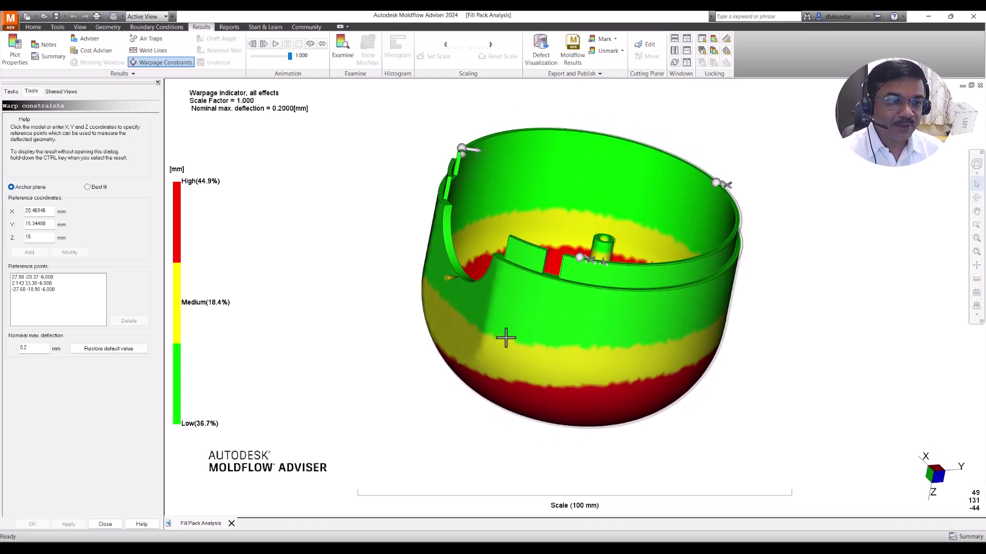
# Apply a 1 mm nominal max deflection, check the all-green cap, and close Warp constraints
pyautogui.moveTo(506, 338); pyautogui.dragTo(552, 306, button='middle')
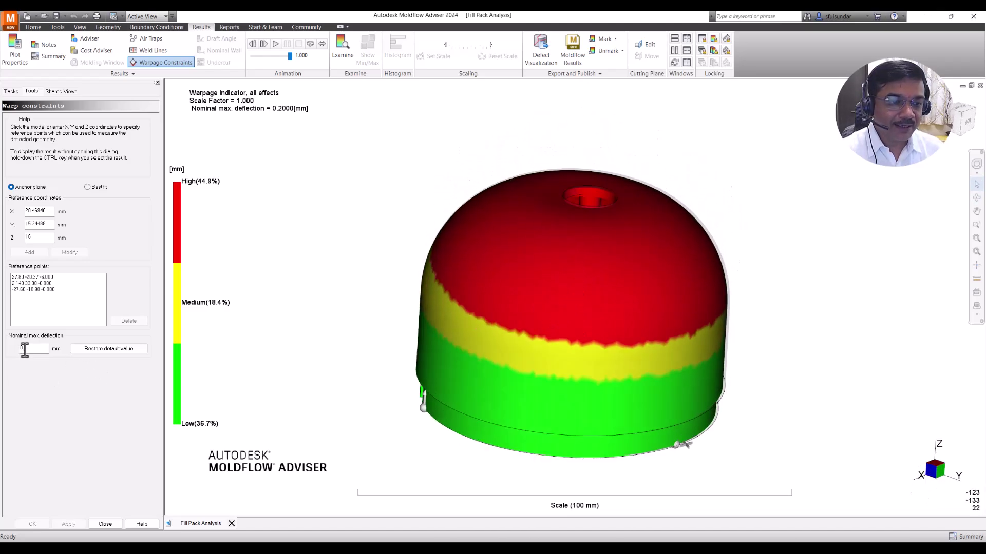
pyautogui.doubleClick(24, 350)
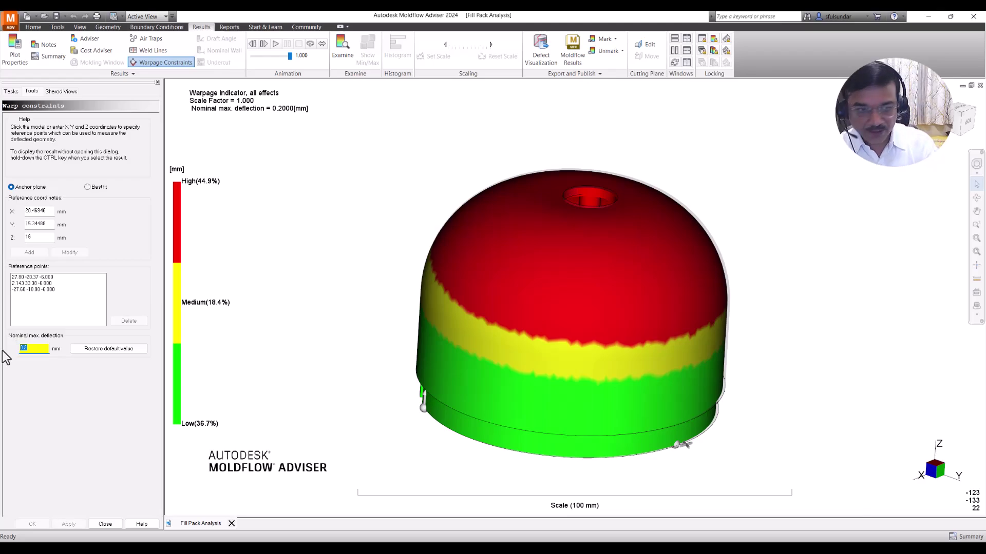
pyautogui.write('1')
pyautogui.click(68, 524)
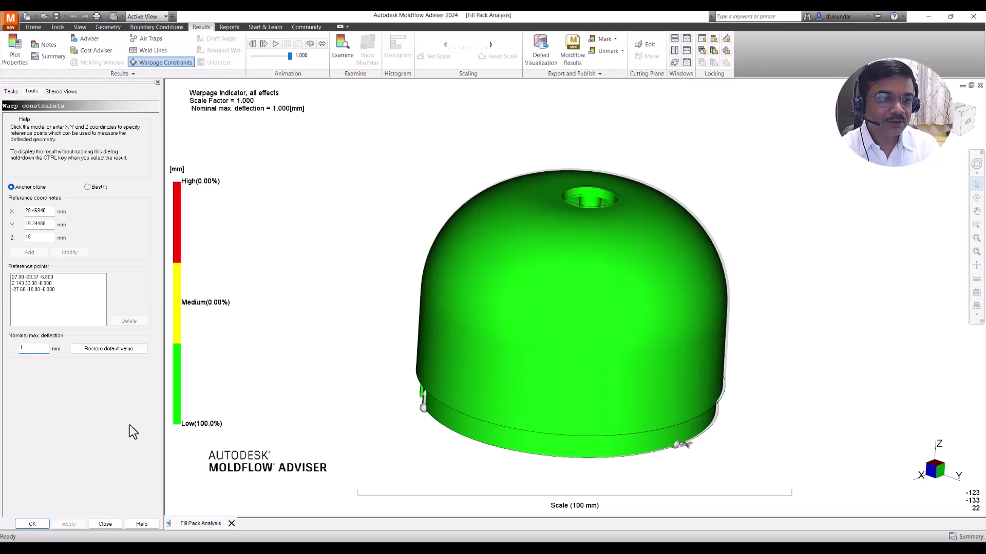
pyautogui.moveTo(484, 318)
pyautogui.mouseDown(button='middle')
pyautogui.moveTo(651, 378)
pyautogui.moveTo(744, 378)
pyautogui.moveTo(808, 334)
pyautogui.moveTo(611, 248)
pyautogui.moveTo(461, 251)
pyautogui.moveTo(453, 223)
pyautogui.moveTo(470, 165)
pyautogui.moveTo(460, 178)
pyautogui.moveTo(455, 115)
pyautogui.mouseUp(button='middle')
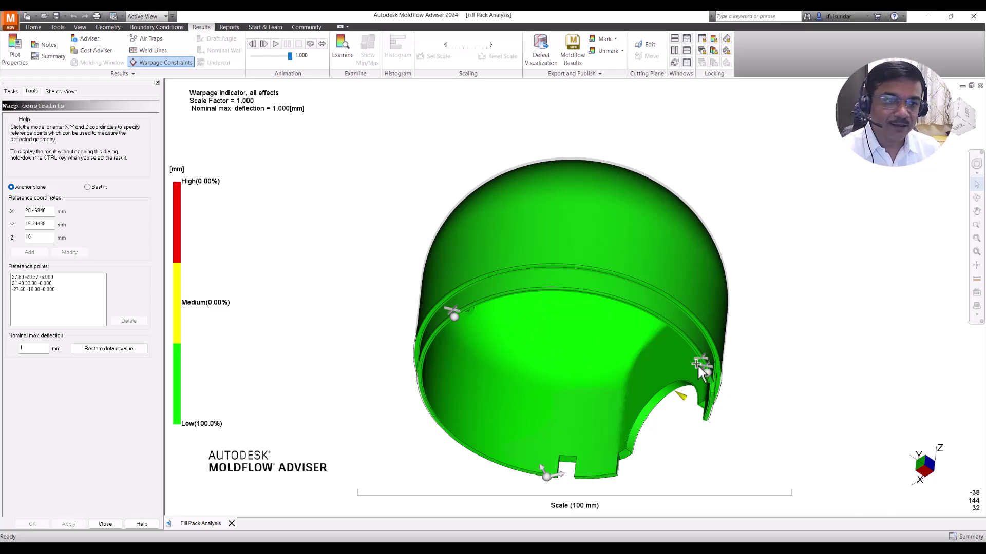
pyautogui.click(108, 525)
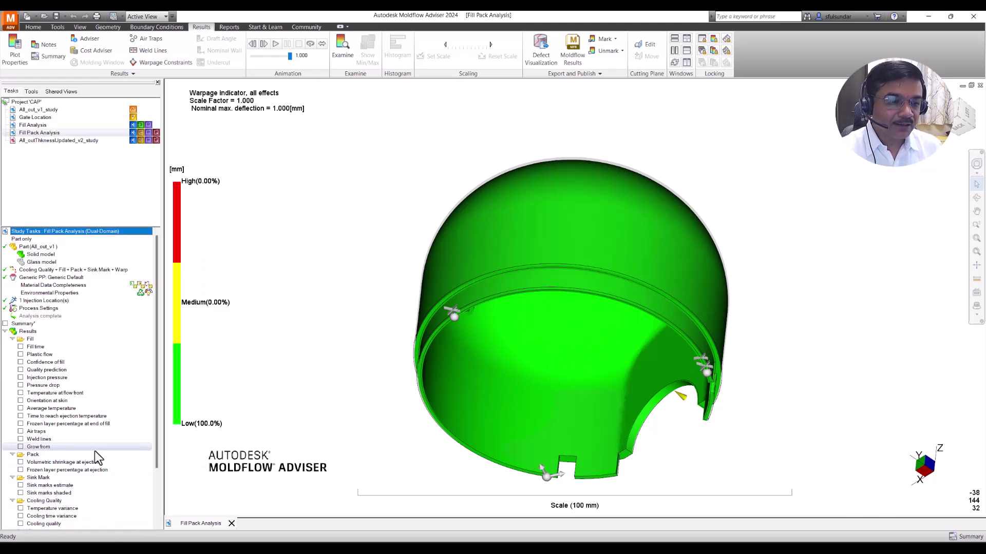
pyautogui.scroll(-3, 87, 462)
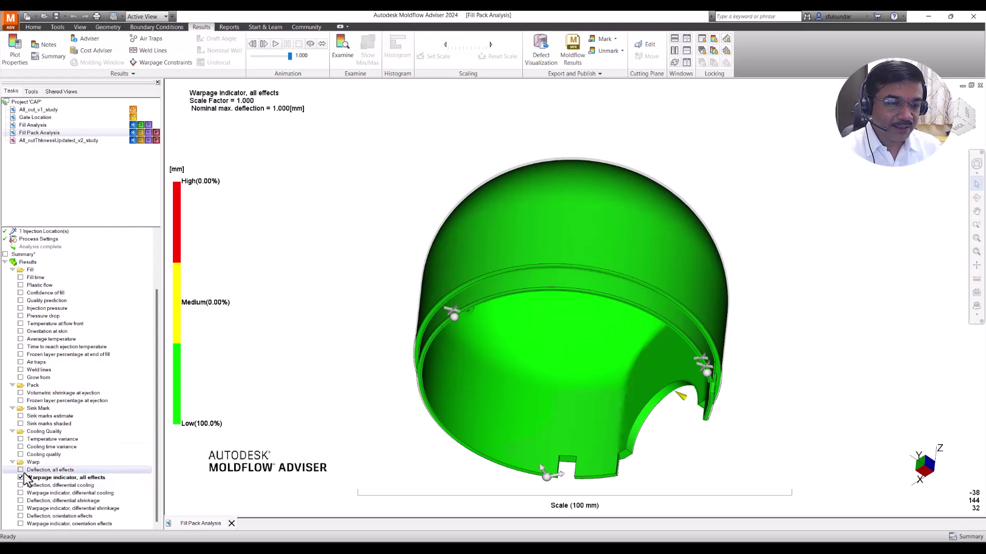
# Display the Deflection, all effects plot (0–0.6369 mm) and orbit to the cap's inside
pyautogui.click(20, 470)
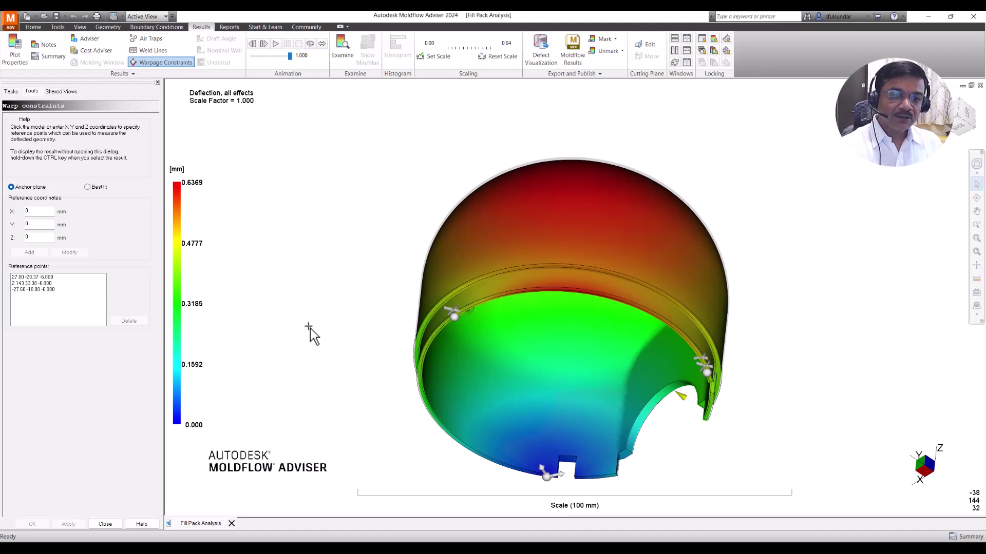
pyautogui.moveTo(352, 325); pyautogui.dragTo(718, 445, button='middle')
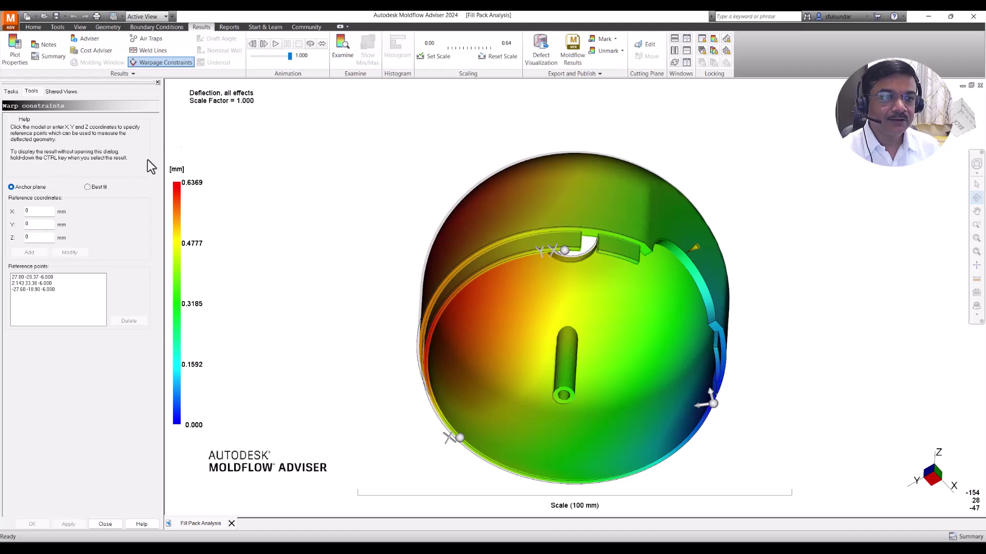
# Probe deflection values at points all around the cap's rim with Examine
pyautogui.click(342, 47)
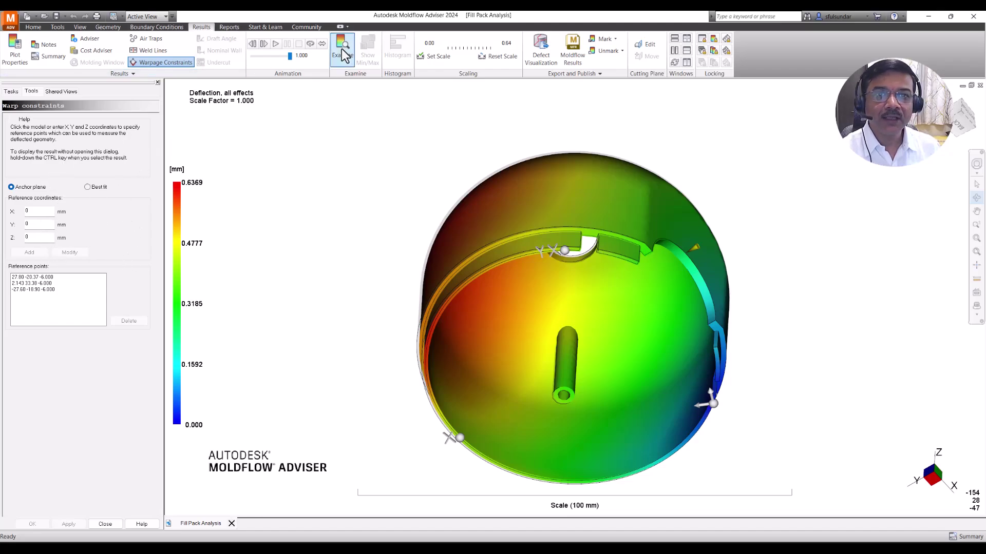
pyautogui.click(515, 256)
pyautogui.click(471, 281)
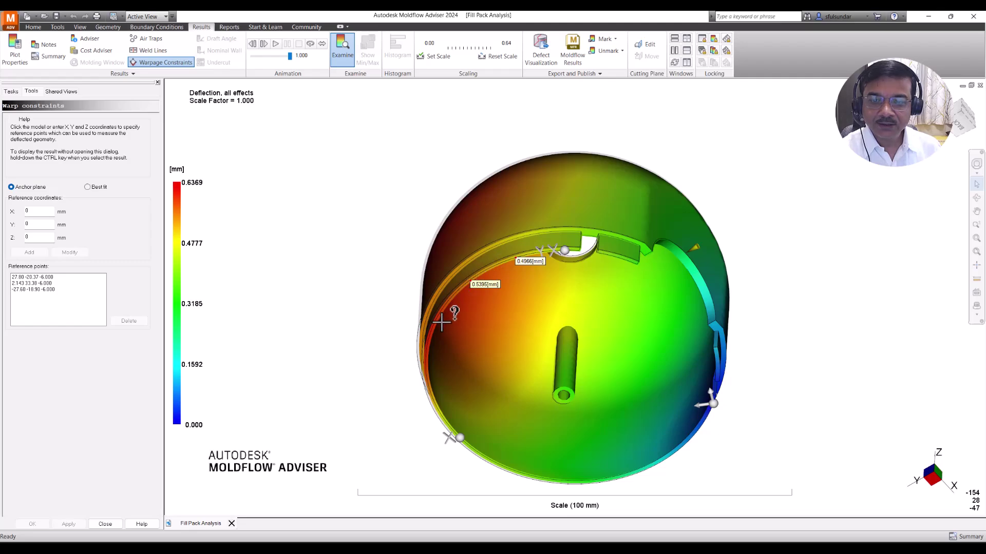
pyautogui.click(429, 335)
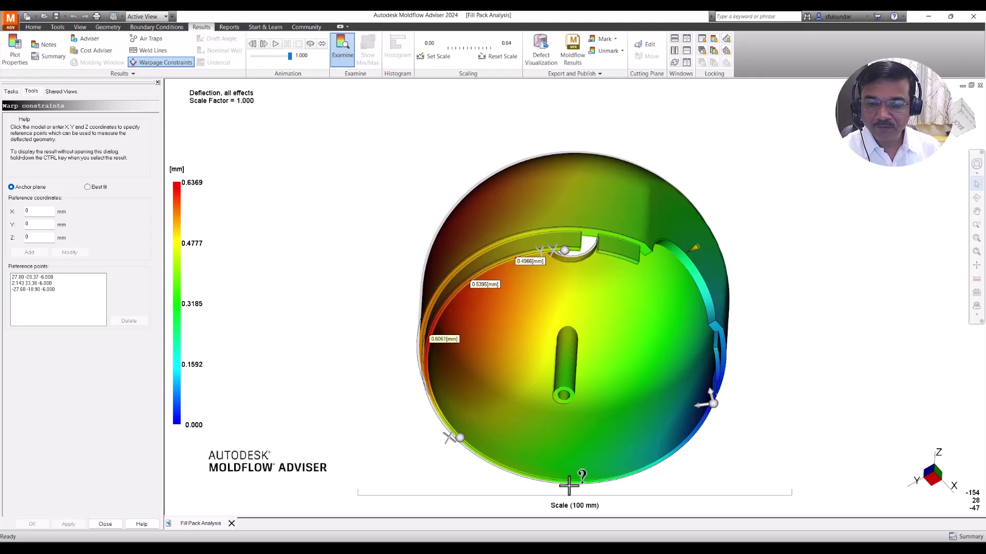
pyautogui.click(514, 472)
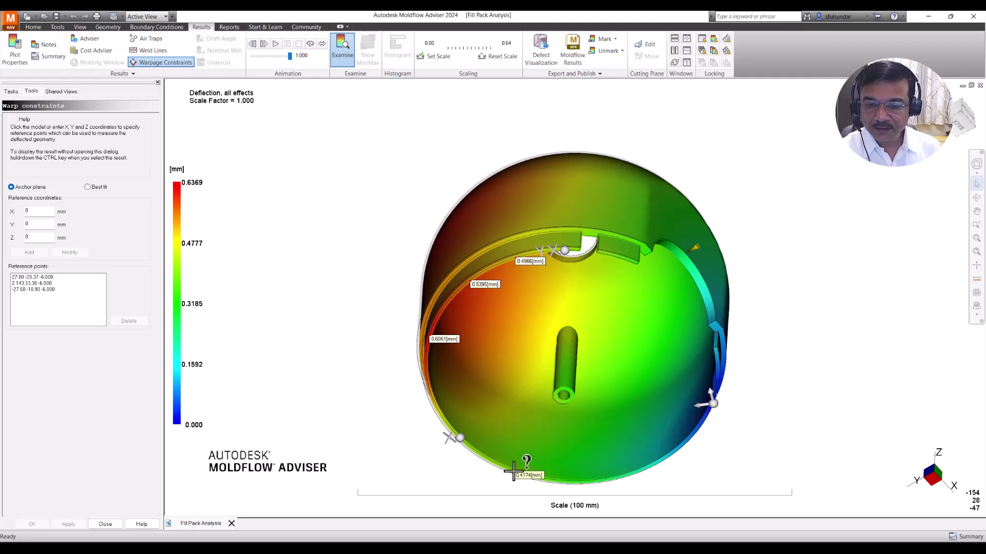
pyautogui.click(605, 482)
pyautogui.click(686, 444)
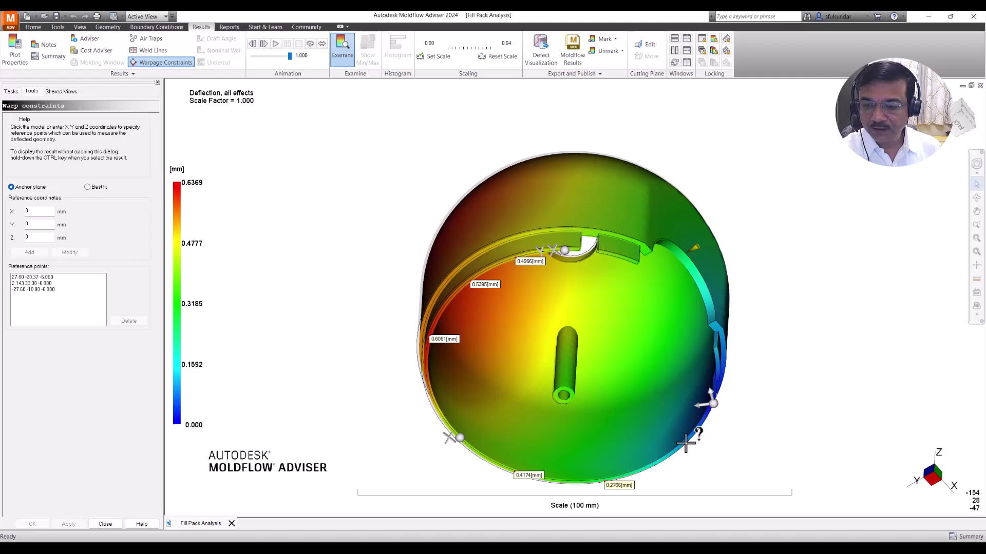
pyautogui.click(718, 366)
pyautogui.click(701, 291)
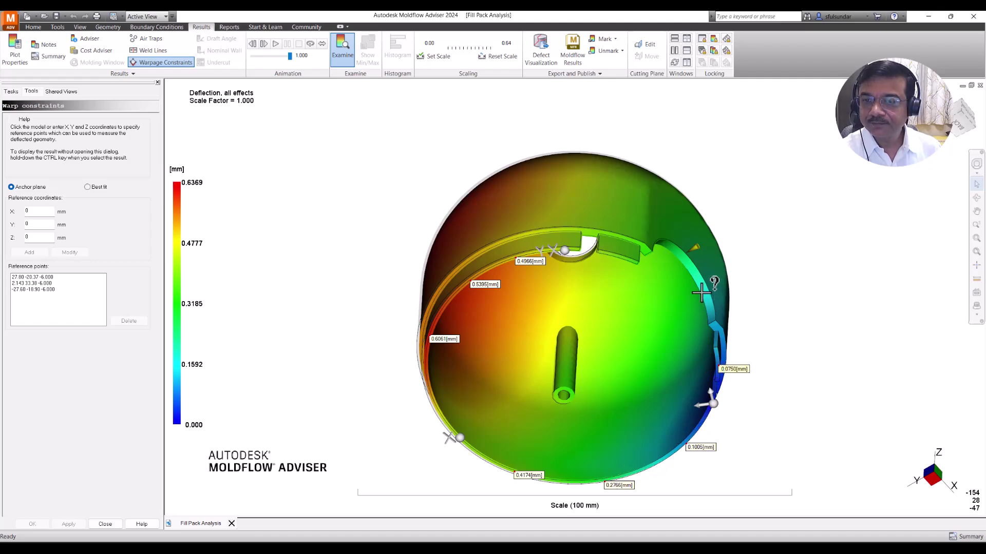
# From a near-front view, probe deflection across the cap's end face
pyautogui.moveTo(568, 199); pyautogui.dragTo(580, 313, button='middle')
pyautogui.click(581, 316)
pyautogui.click(498, 266)
pyautogui.click(534, 215)
pyautogui.click(626, 219)
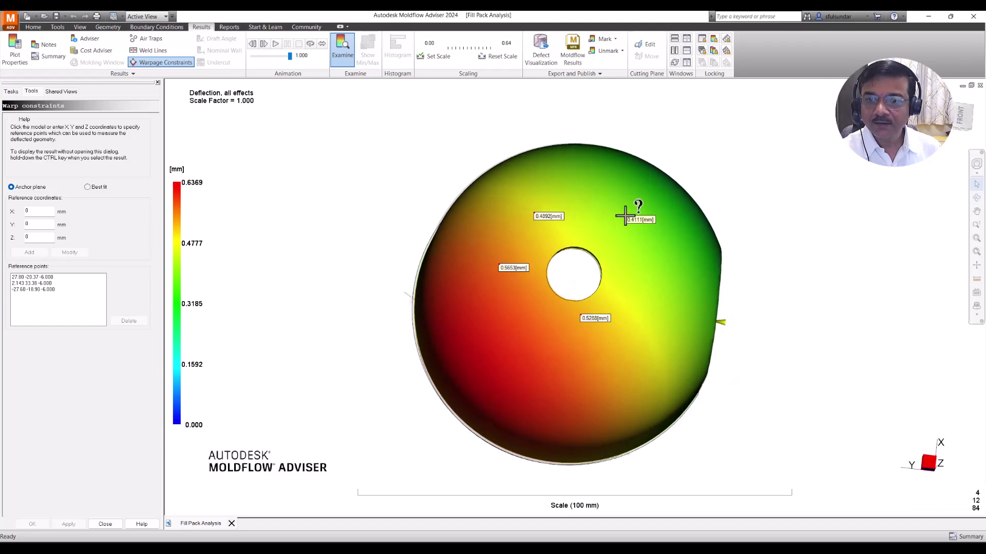
pyautogui.click(652, 259)
pyautogui.moveTo(464, 378); pyautogui.dragTo(215, 302, button='middle')
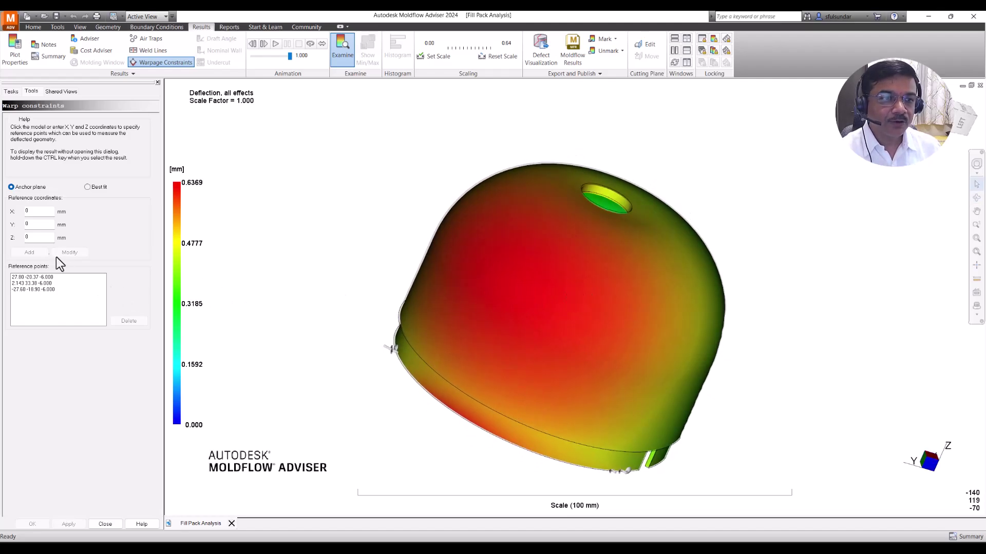
# Switch the warp reference to Best fit, rescaling deflection to 0.2062–0.4642 mm
pyautogui.click(88, 187)
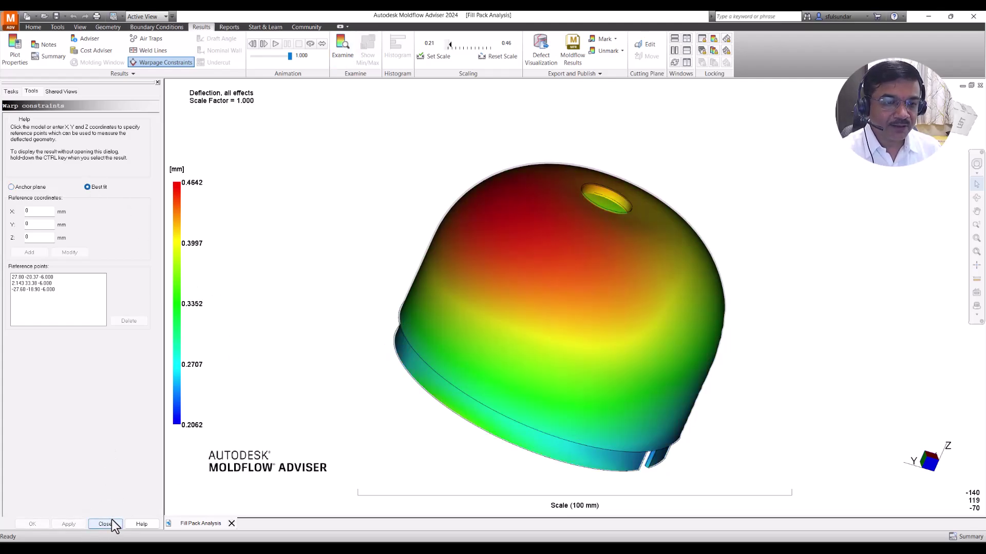
pyautogui.moveTo(522, 370)
pyautogui.mouseDown(button='middle')
pyautogui.moveTo(631, 242)
pyautogui.moveTo(619, 205)
pyautogui.moveTo(583, 176)
pyautogui.moveTo(550, 194)
pyautogui.moveTo(502, 198)
pyautogui.moveTo(490, 229)
pyautogui.moveTo(625, 315)
pyautogui.moveTo(639, 286)
pyautogui.moveTo(658, 278)
pyautogui.mouseUp(button='middle')
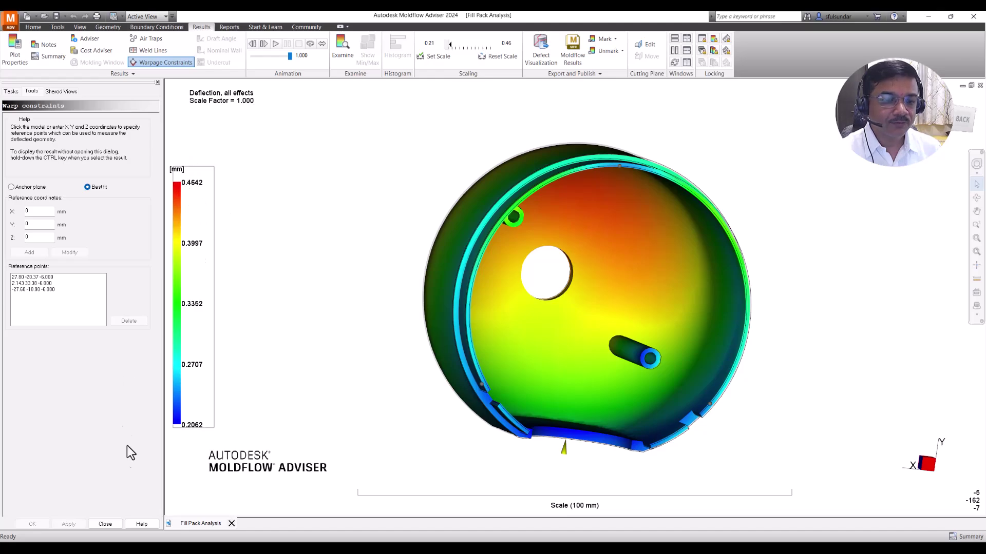
# Probe best-fit deflection around the cap's rim, reading roughly 0.25 to 0.37 mm
pyautogui.click(343, 49)
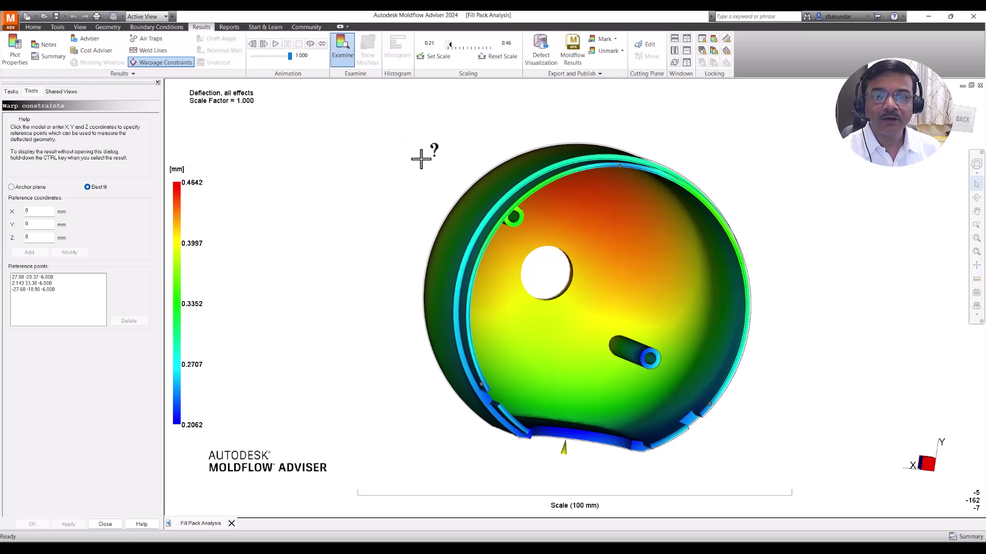
pyautogui.click(465, 365)
pyautogui.click(476, 258)
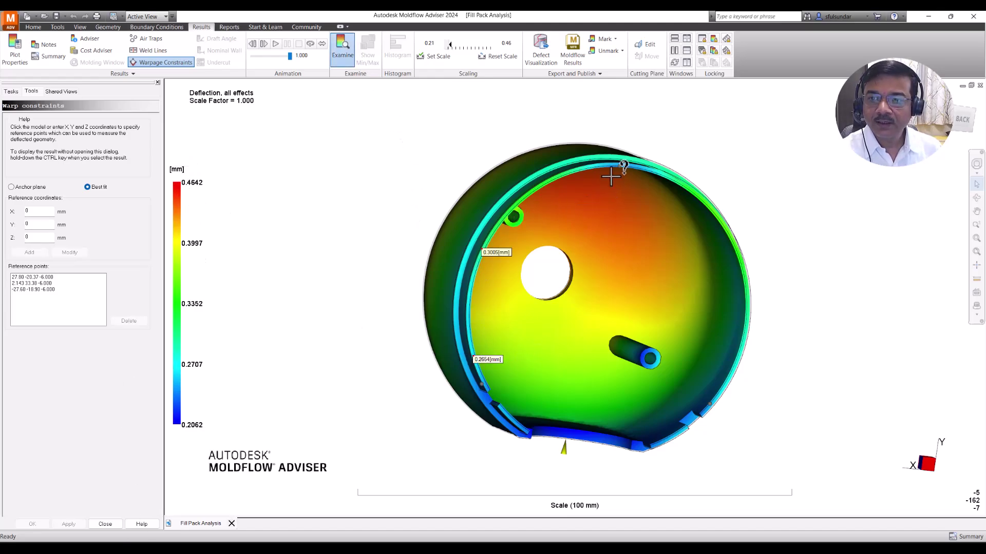
pyautogui.click(601, 170)
pyautogui.click(712, 206)
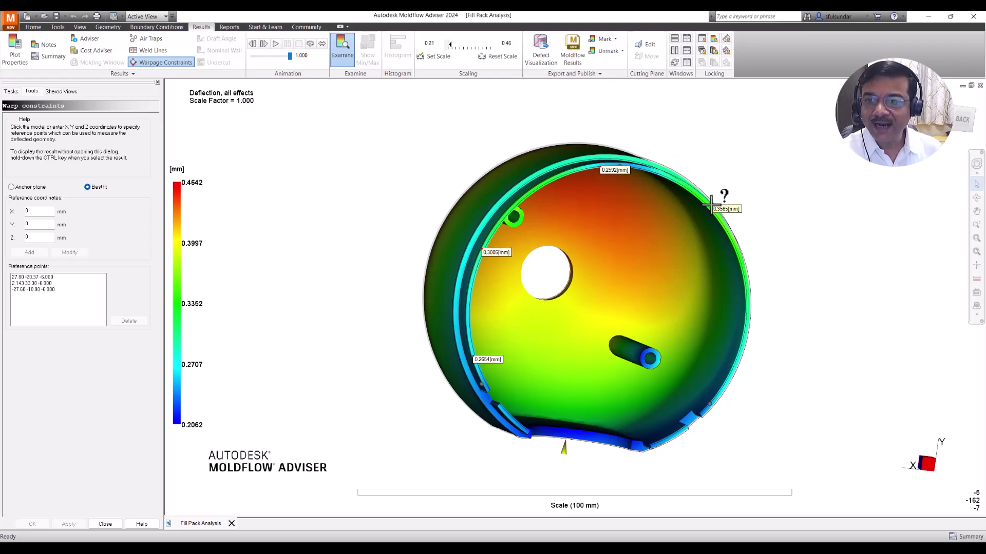
pyautogui.click(749, 322)
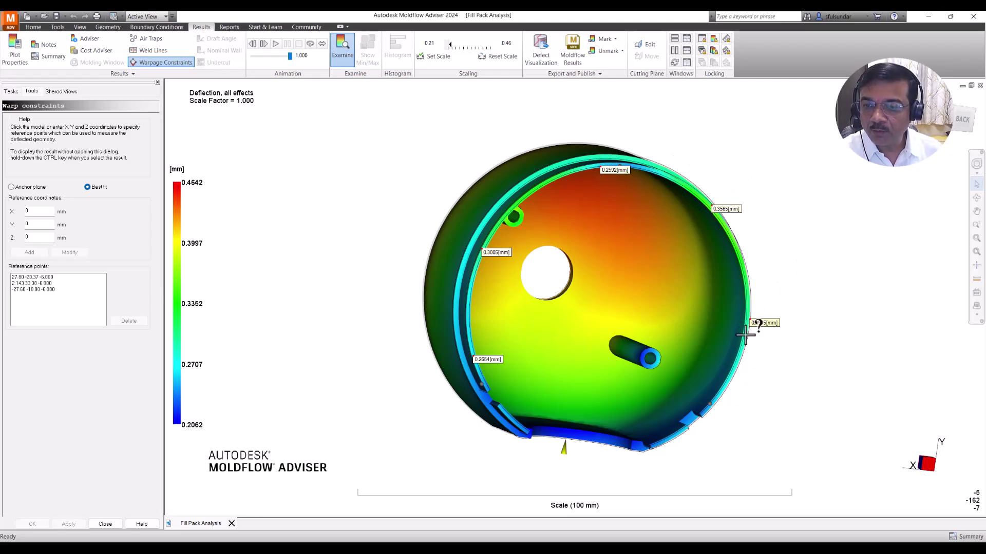
pyautogui.click(725, 390)
pyautogui.click(668, 442)
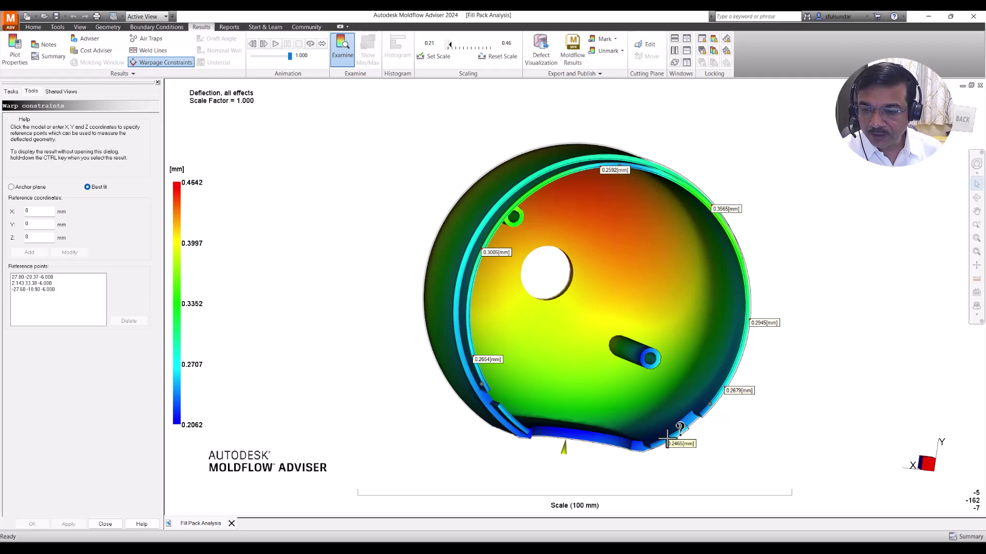
pyautogui.scroll(3, 667, 437)
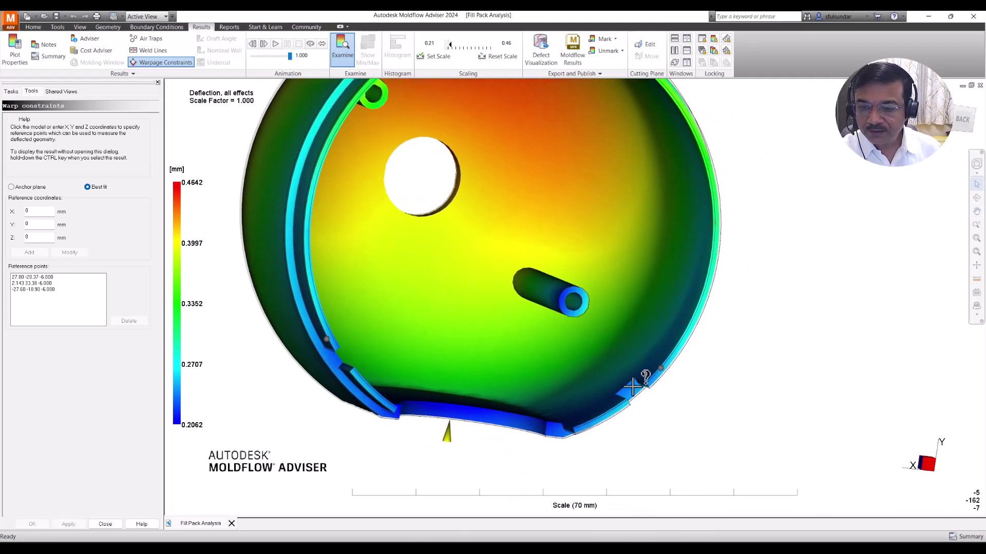
pyautogui.scroll(2, 633, 386)
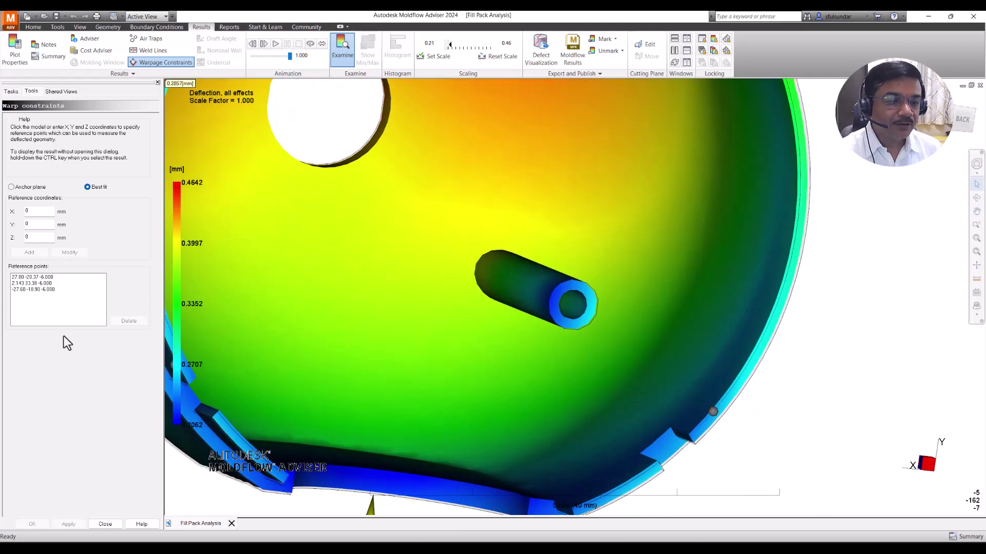
# Set the Deflection, all effects plot scale factor to 5, then orbit the cap to a side view
pyautogui.click(117, 527)
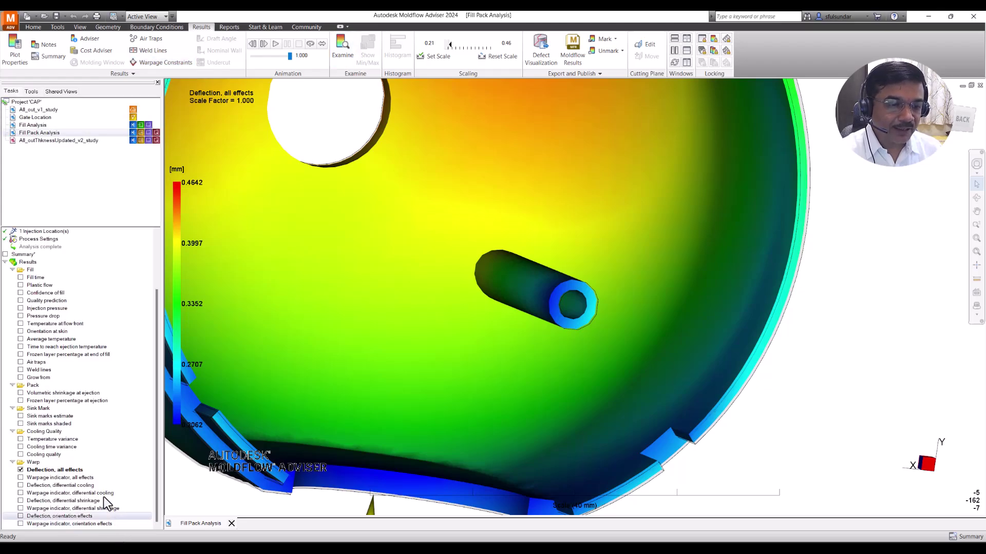
pyautogui.rightClick(54, 470)
pyautogui.click(77, 397)
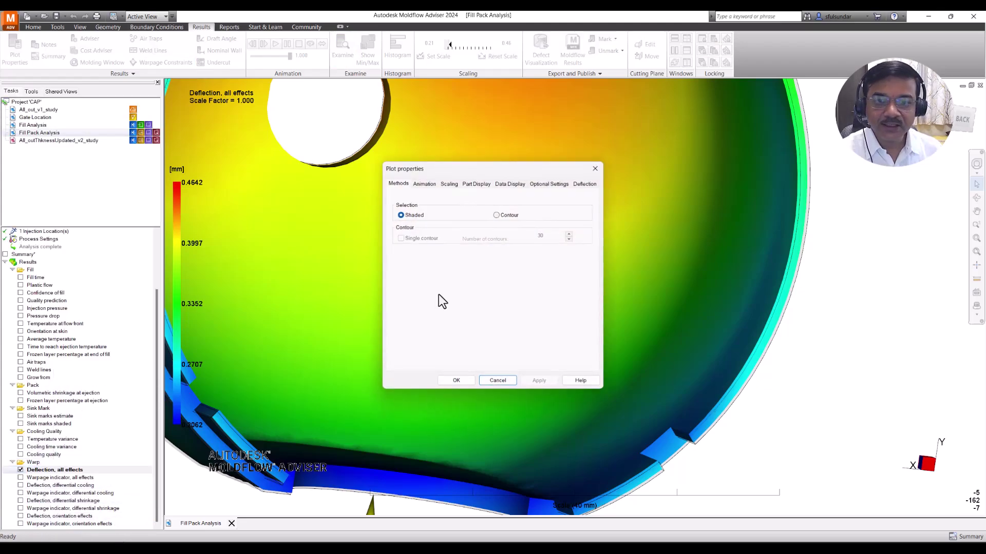
pyautogui.click(584, 184)
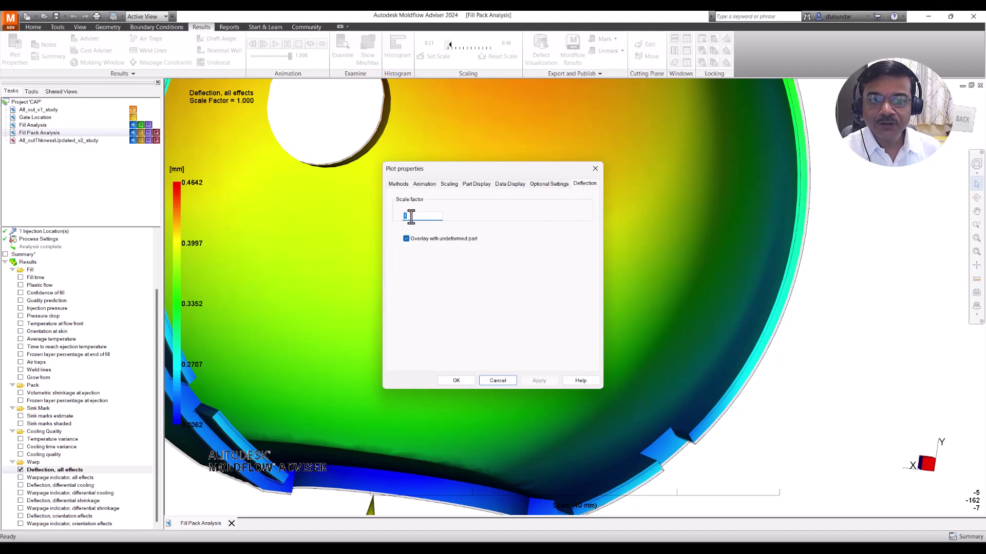
pyautogui.write('5')
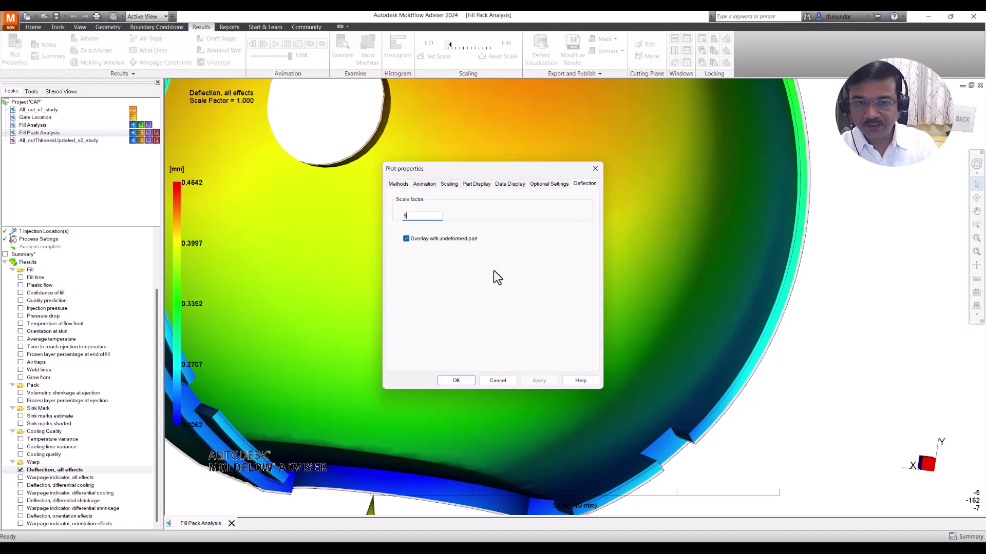
pyautogui.click(539, 381)
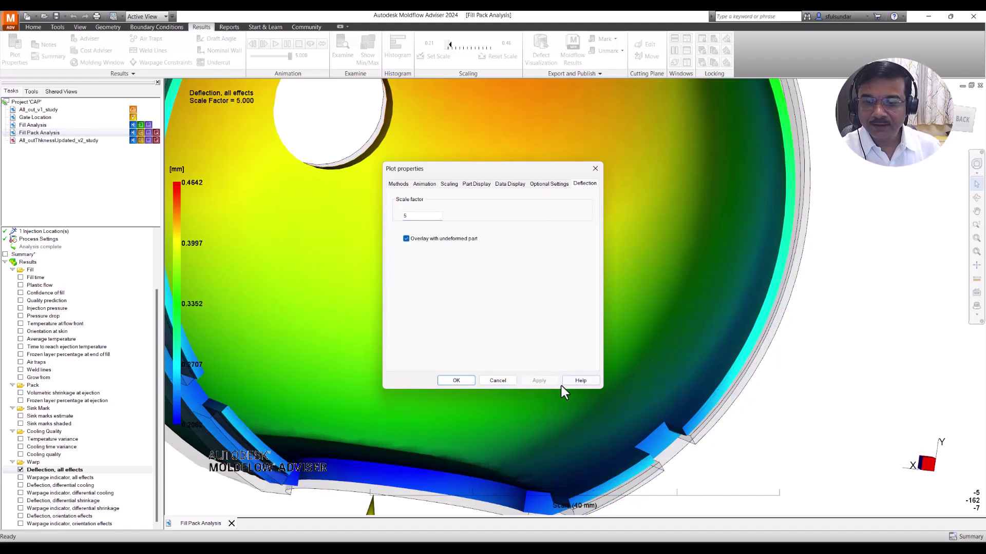
pyautogui.click(455, 381)
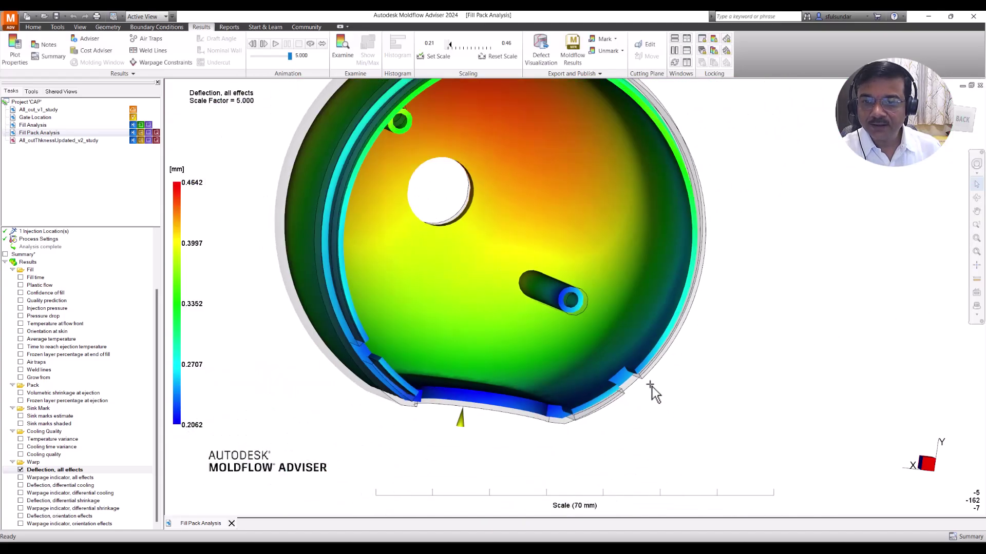
pyautogui.moveTo(651, 386)
pyautogui.mouseDown(button='middle')
pyautogui.moveTo(594, 458)
pyautogui.moveTo(599, 468)
pyautogui.moveTo(645, 469)
pyautogui.moveTo(636, 489)
pyautogui.moveTo(656, 523)
pyautogui.moveTo(637, 454)
pyautogui.mouseUp(button='middle')
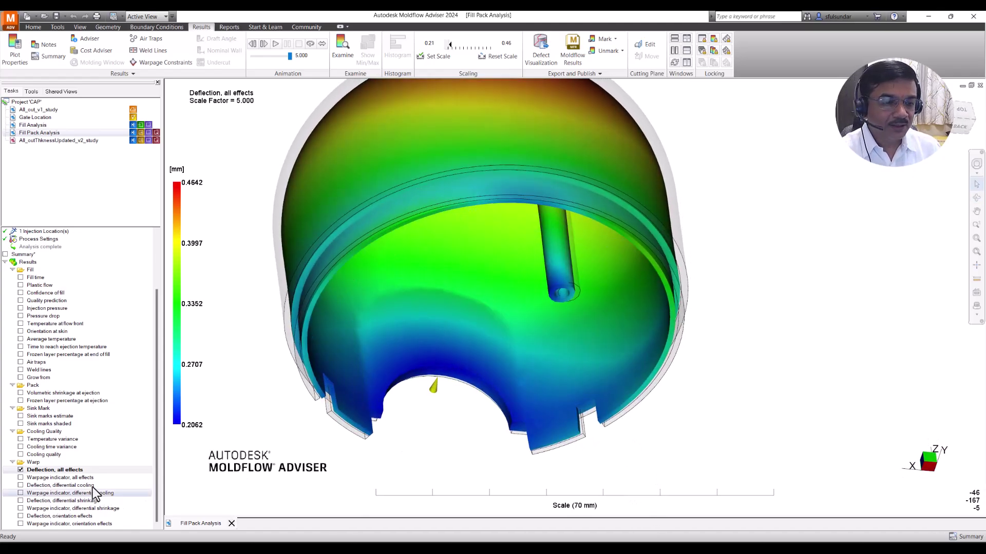
# Review the deflection plot's properties, keeping the Rainbow colour map, and reach the scaling range settings
pyautogui.rightClick(70, 469)
pyautogui.click(95, 400)
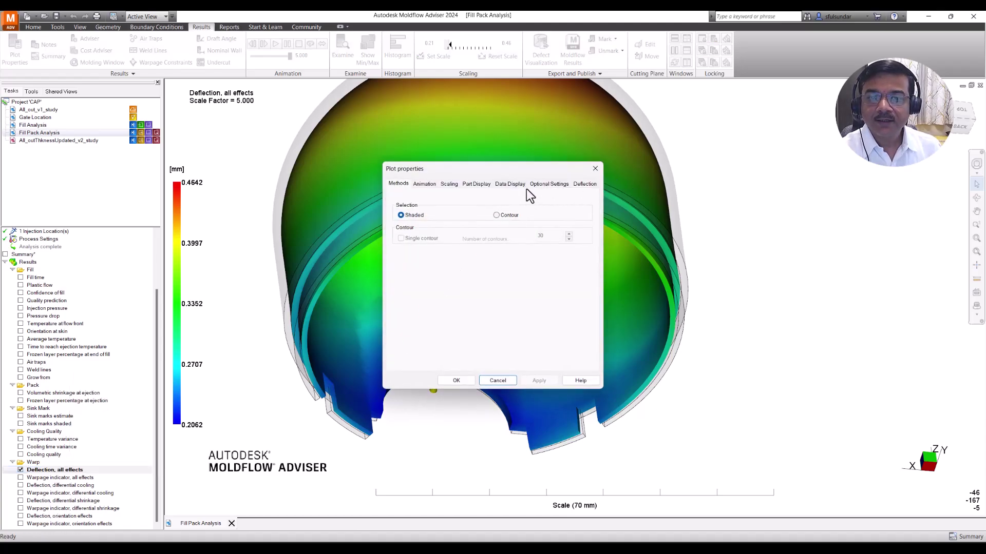
pyautogui.click(549, 183)
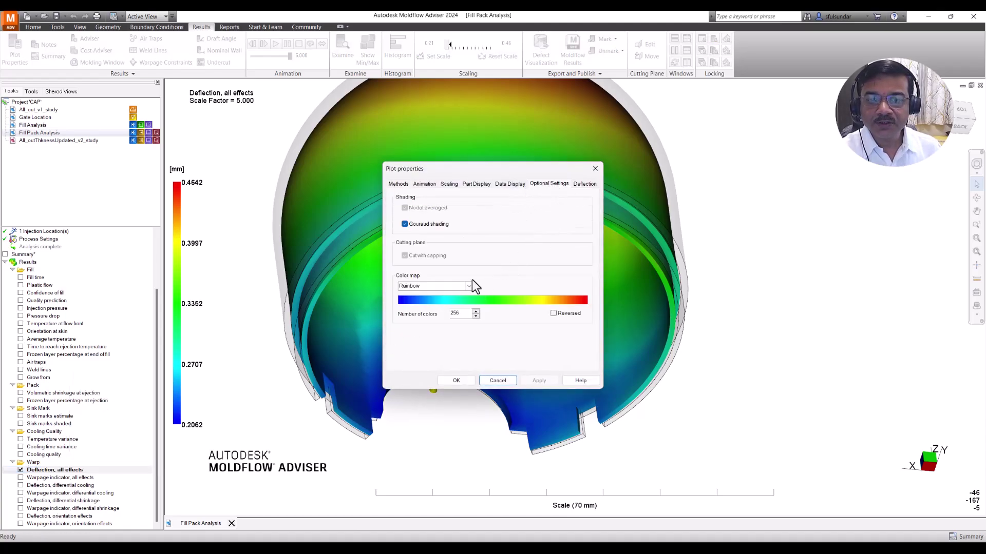
pyautogui.click(469, 286)
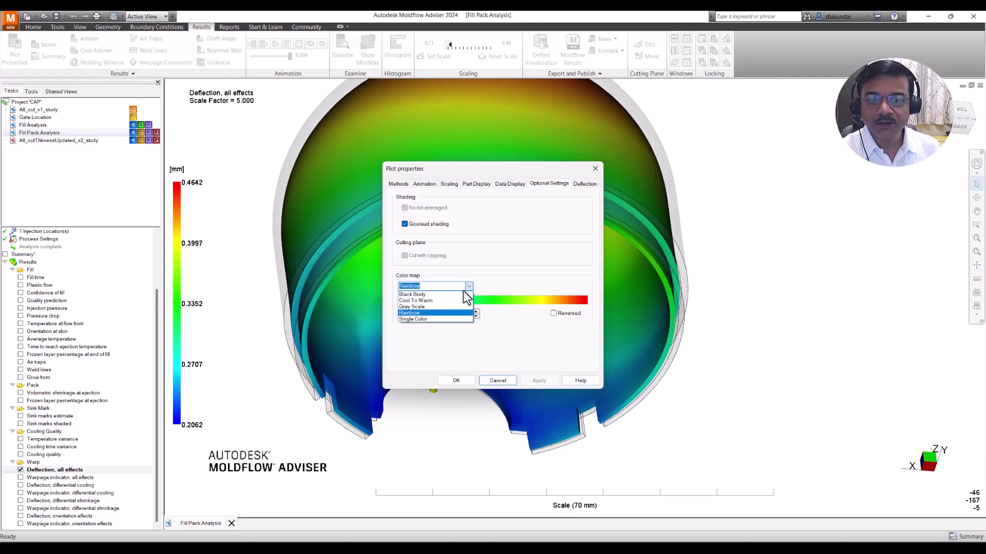
pyautogui.click(522, 251)
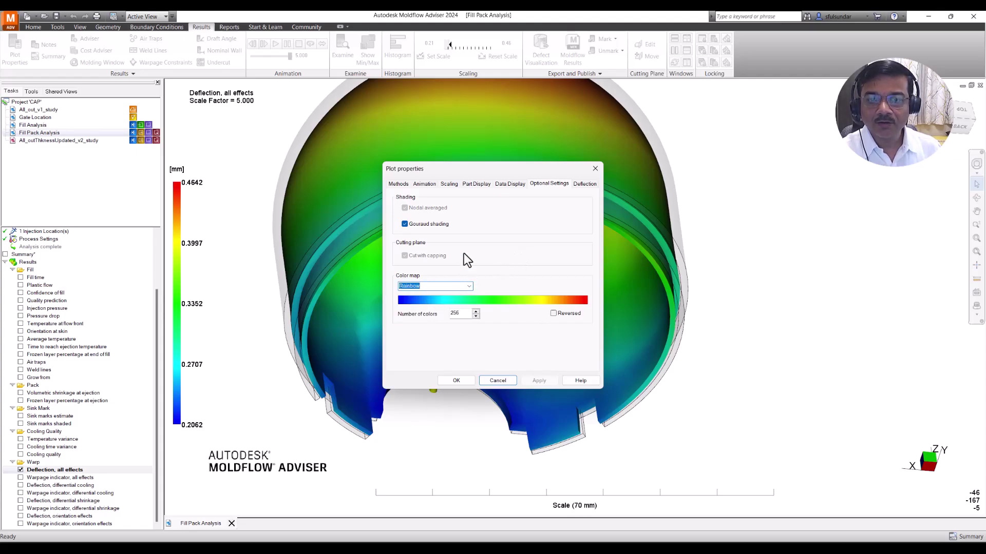
pyautogui.click(510, 184)
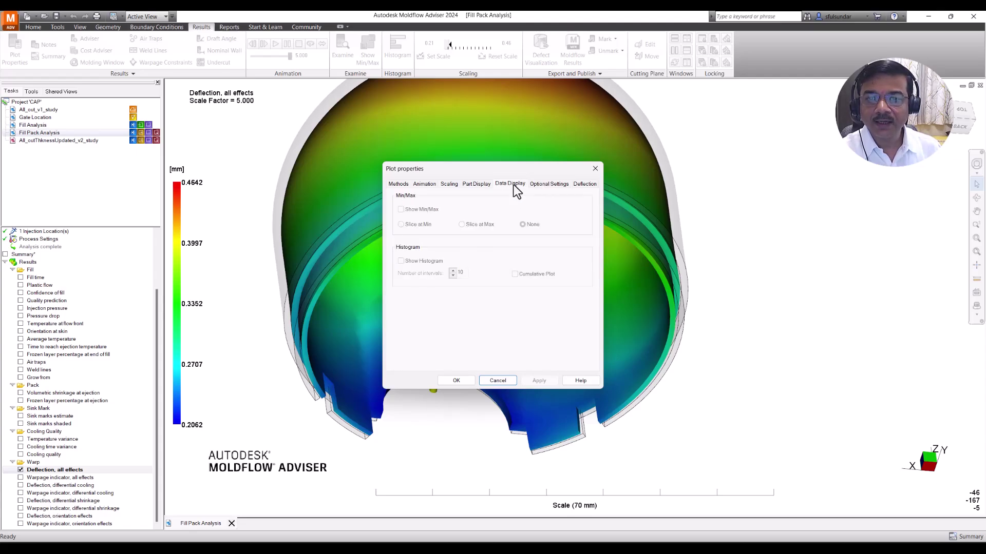
pyautogui.click(476, 184)
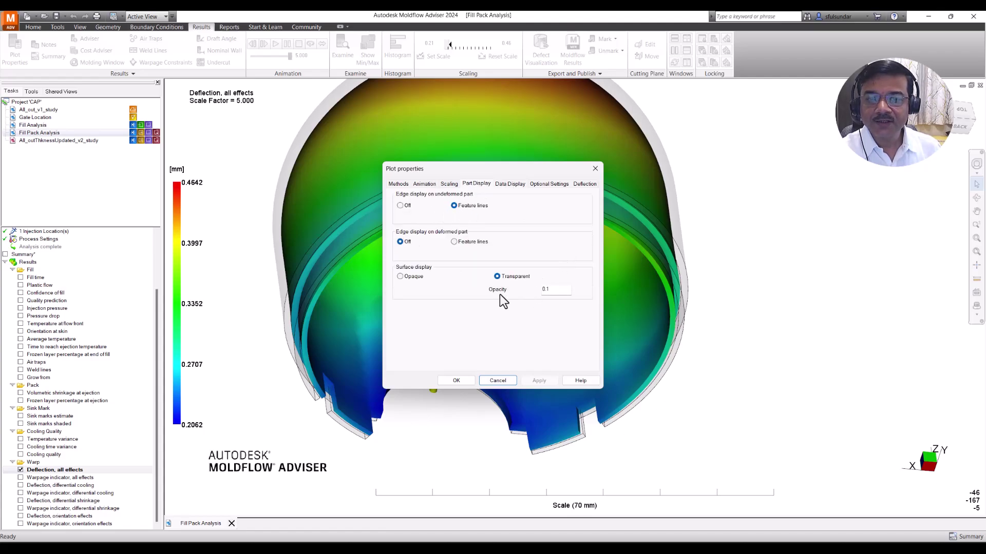
pyautogui.click(448, 186)
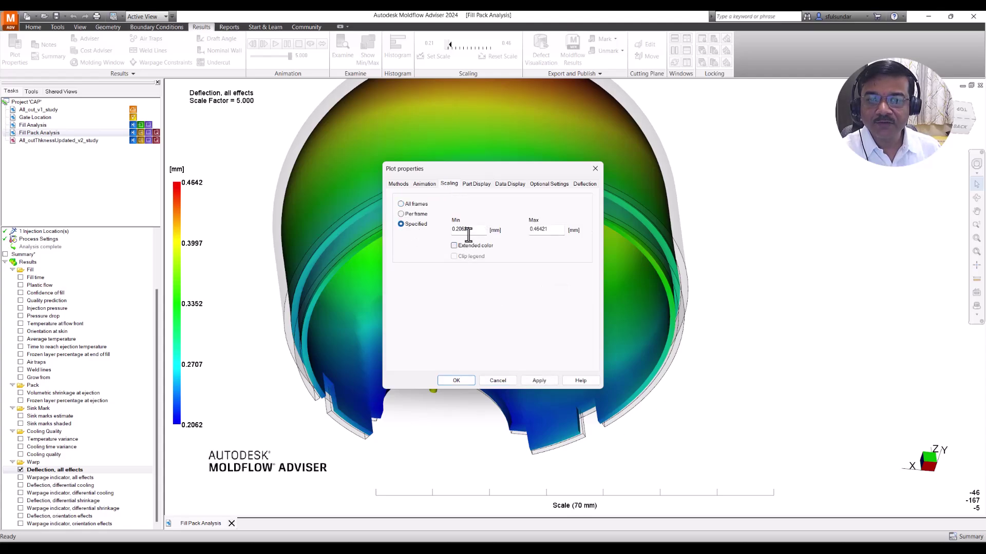
# Raise the colour scale minimum to 0.4 mm, then orbit and zoom out to see the dome top
pyautogui.moveTo(469, 230); pyautogui.dragTo(452, 229)
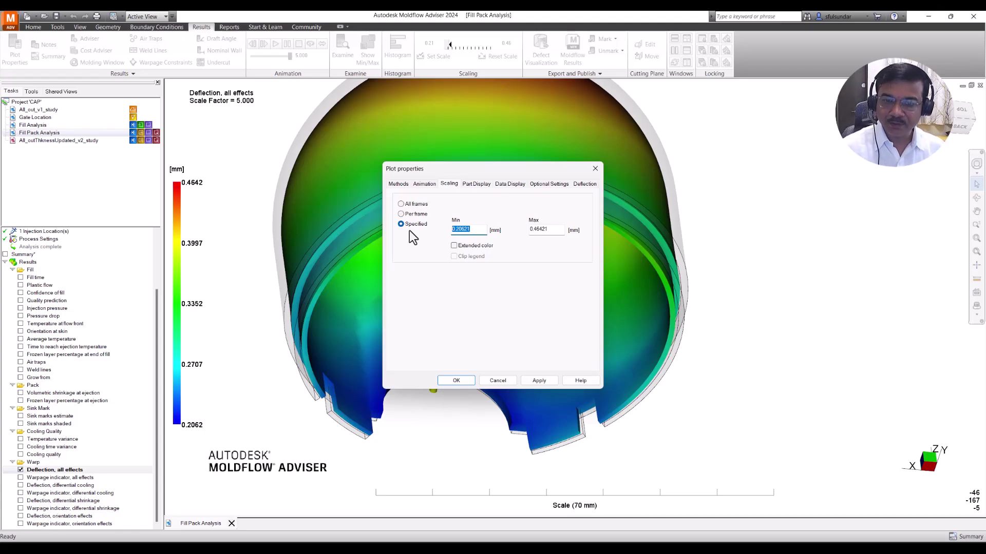
pyautogui.write('0.4')
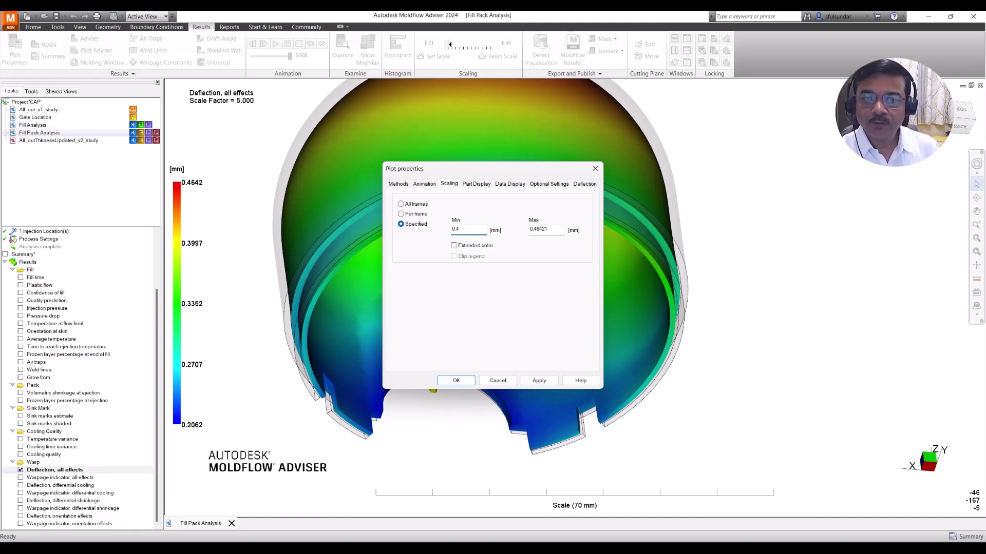
pyautogui.click(539, 380)
pyautogui.click(456, 380)
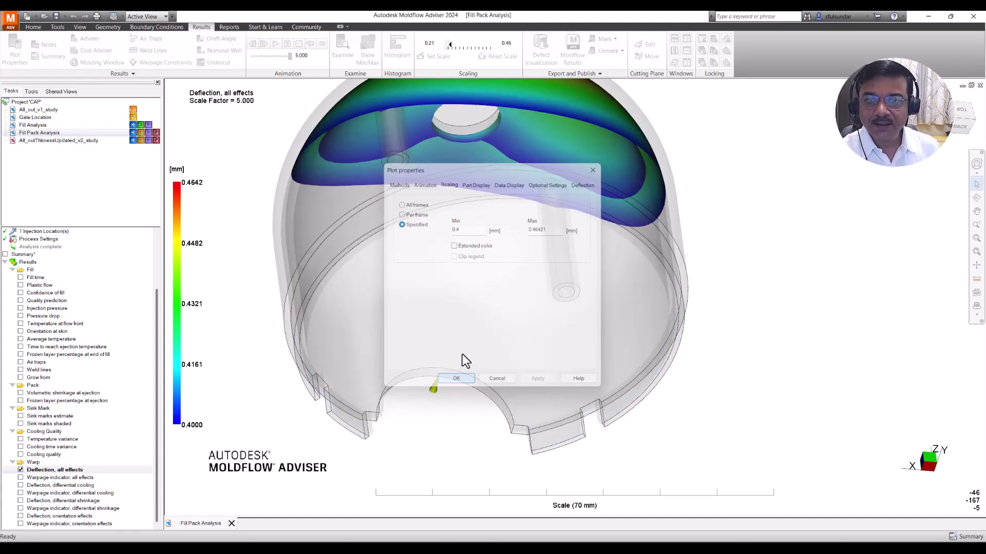
pyautogui.moveTo(462, 359); pyautogui.dragTo(479, 389, button='middle')
pyautogui.scroll(-2, 537, 414)
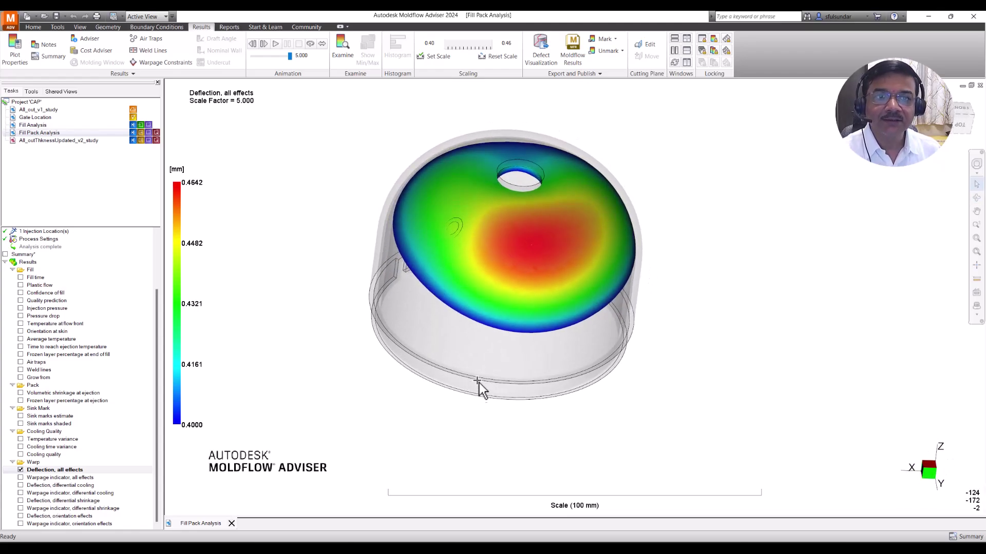
# Switch the all-effects deflection plot from shaded to contour lines, inspect it, then hide the result
pyautogui.rightClick(58, 472)
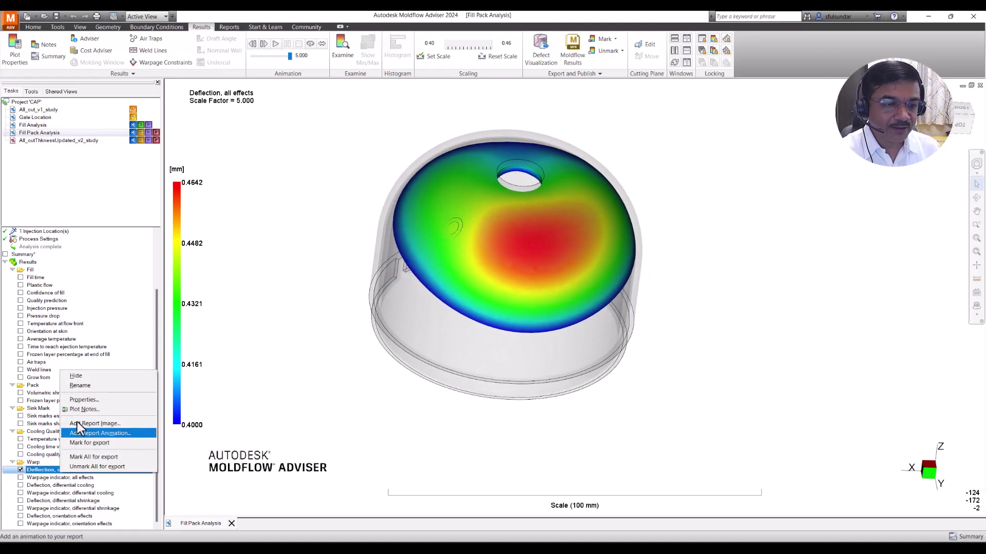
pyautogui.click(86, 405)
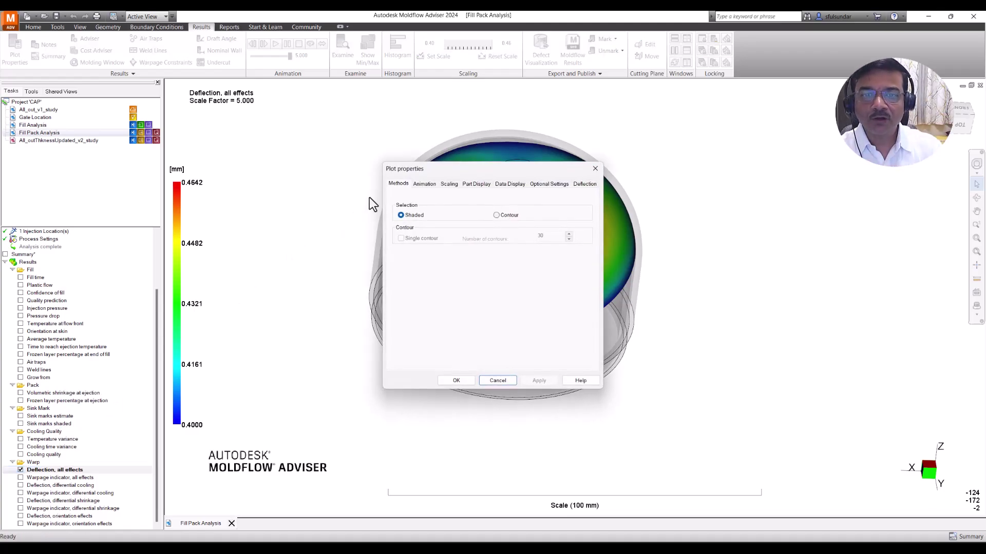
pyautogui.click(448, 185)
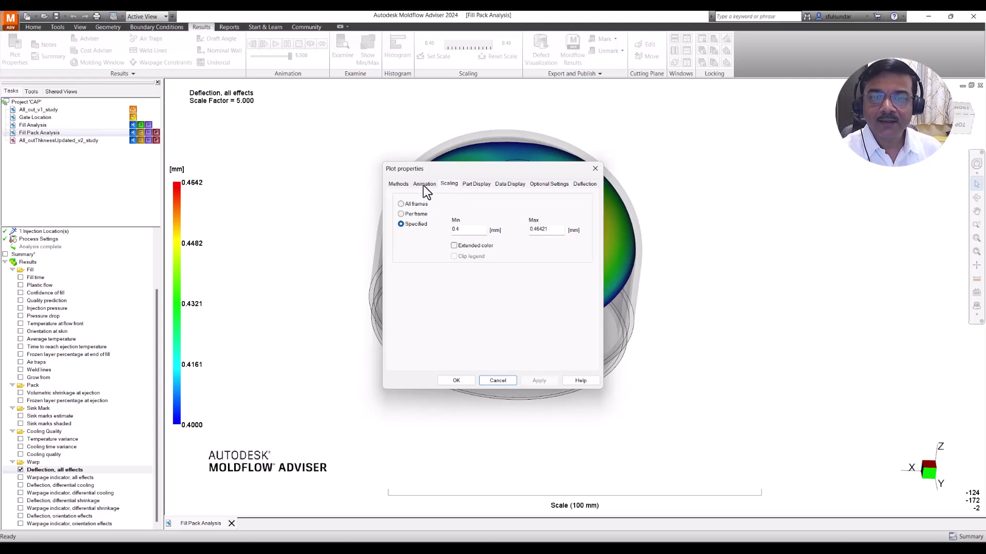
pyautogui.click(424, 185)
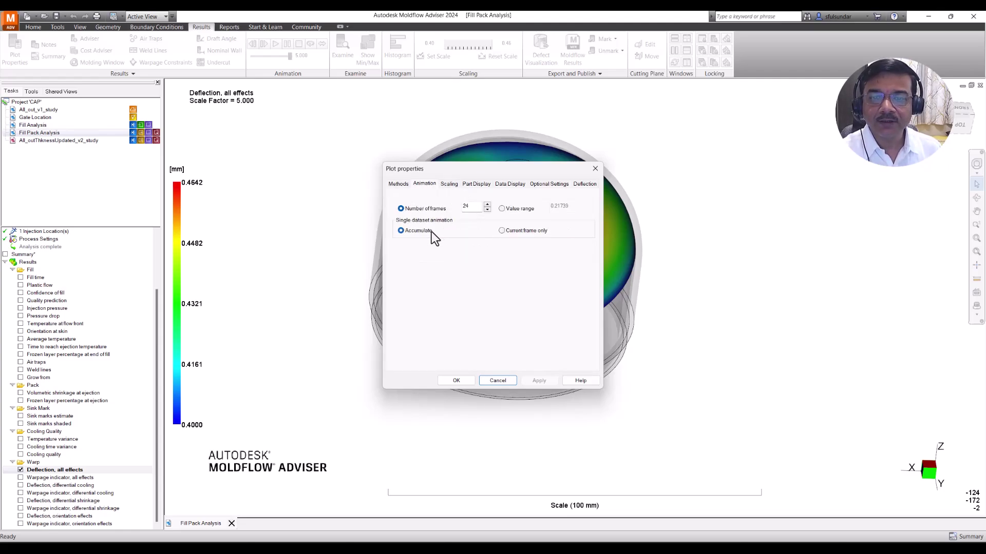
pyautogui.click(399, 184)
pyautogui.click(508, 207)
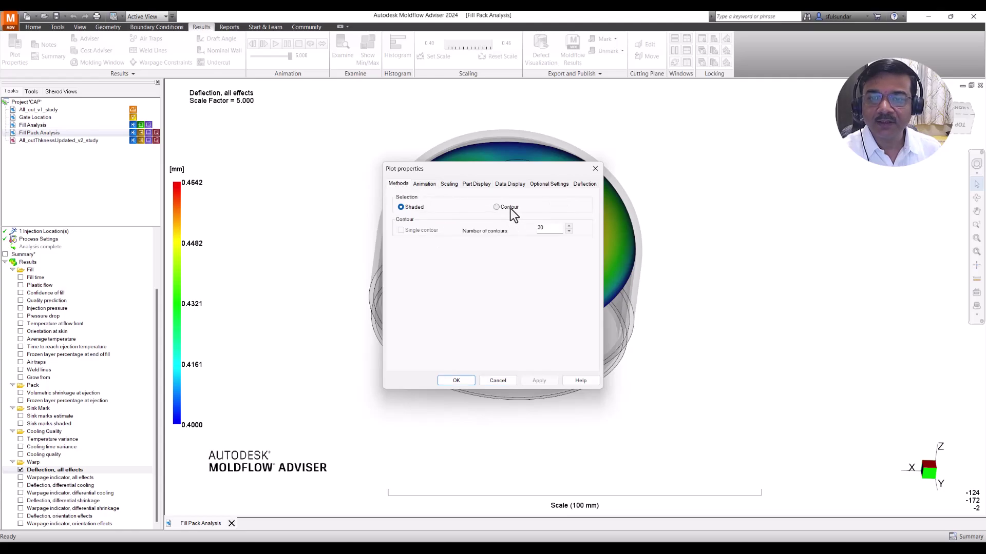
pyautogui.click(456, 380)
pyautogui.moveTo(564, 312)
pyautogui.mouseDown(button='middle')
pyautogui.moveTo(547, 256)
pyautogui.moveTo(469, 268)
pyautogui.moveTo(438, 282)
pyautogui.moveTo(449, 298)
pyautogui.mouseUp(button='middle')
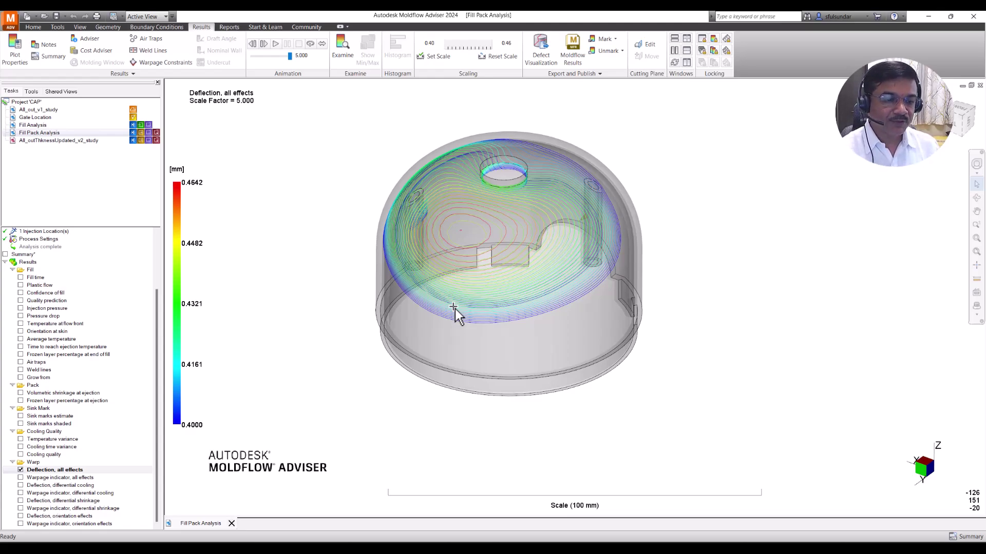
pyautogui.click(20, 470)
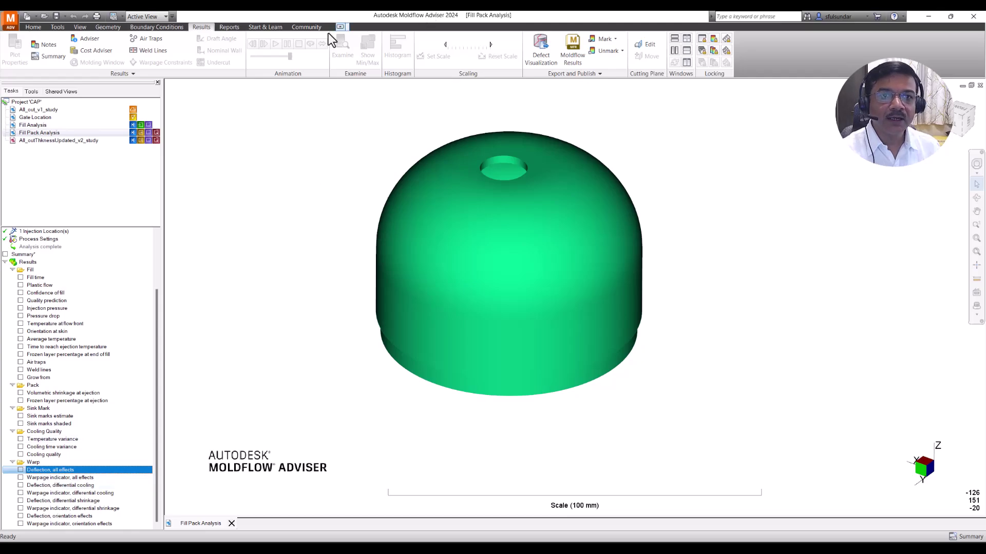
# Split the display into four equal viewports and show Deflection, all effects in the top-left pane
pyautogui.click(78, 27)
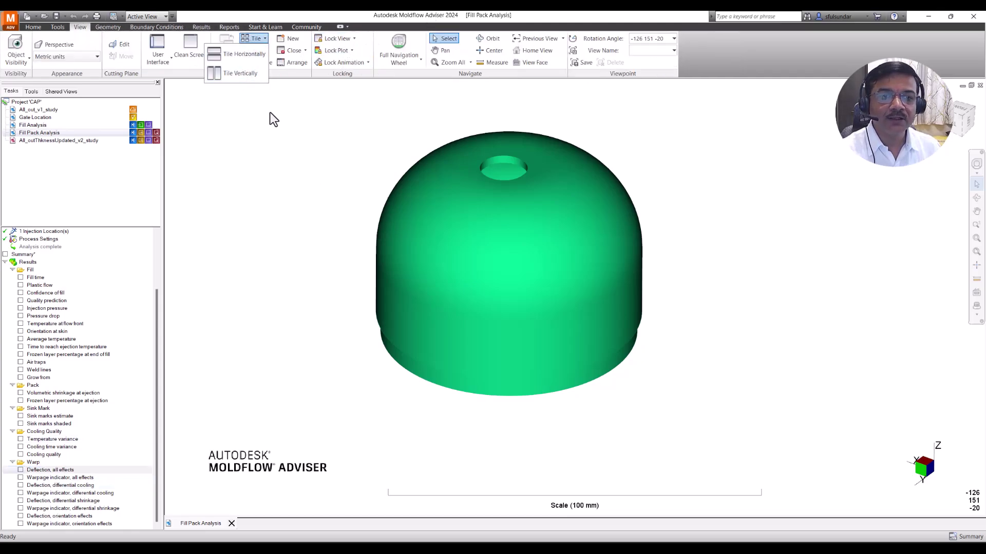
pyautogui.click(268, 50)
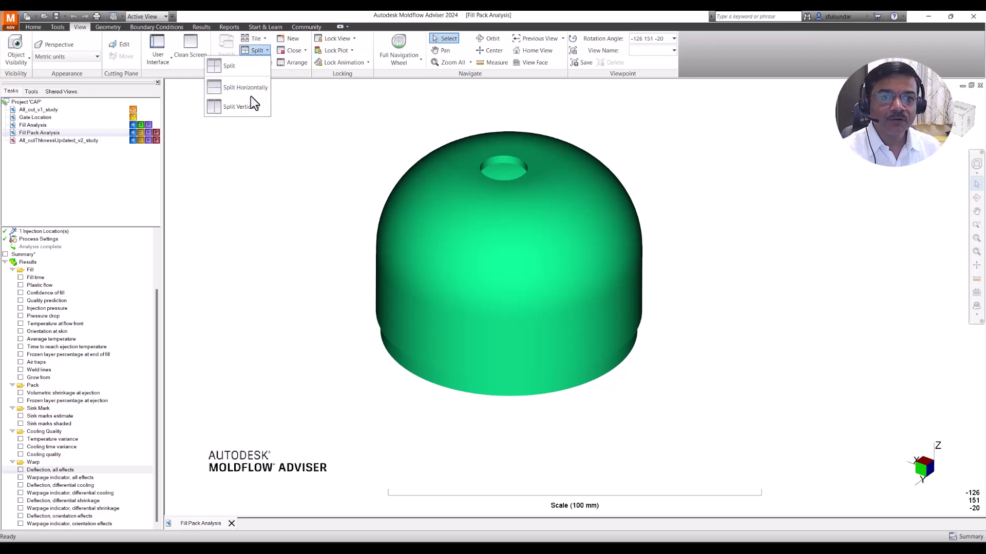
pyautogui.click(232, 73)
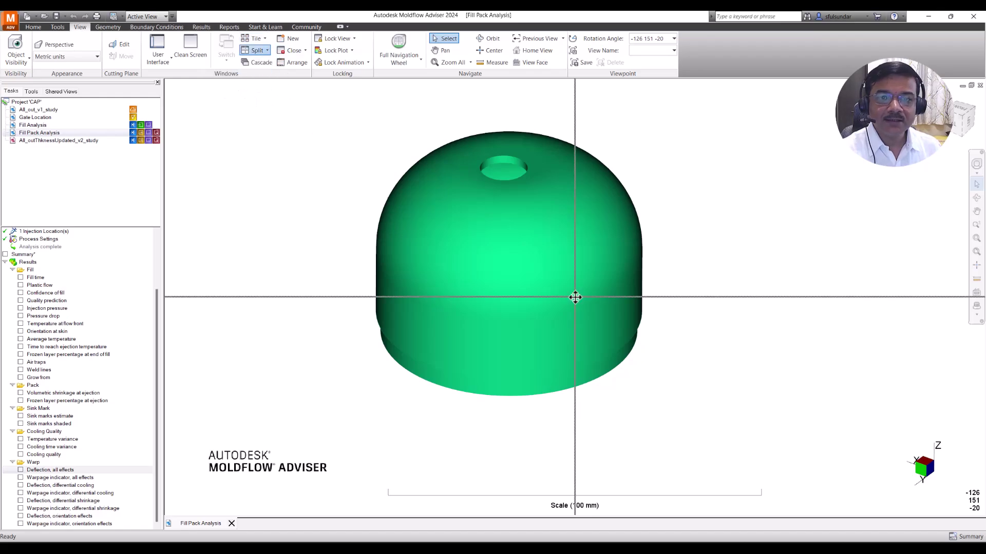
pyautogui.click(650, 442)
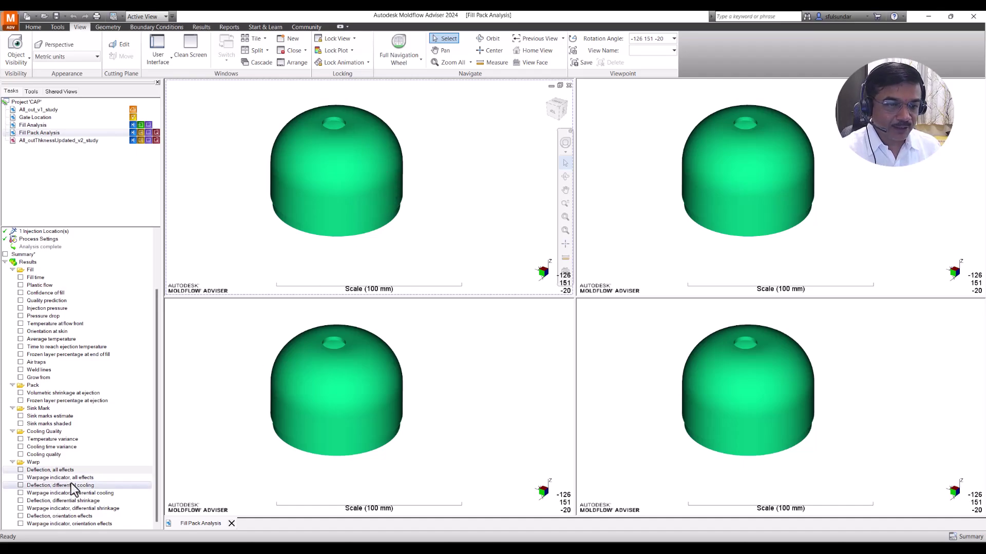
pyautogui.click(21, 470)
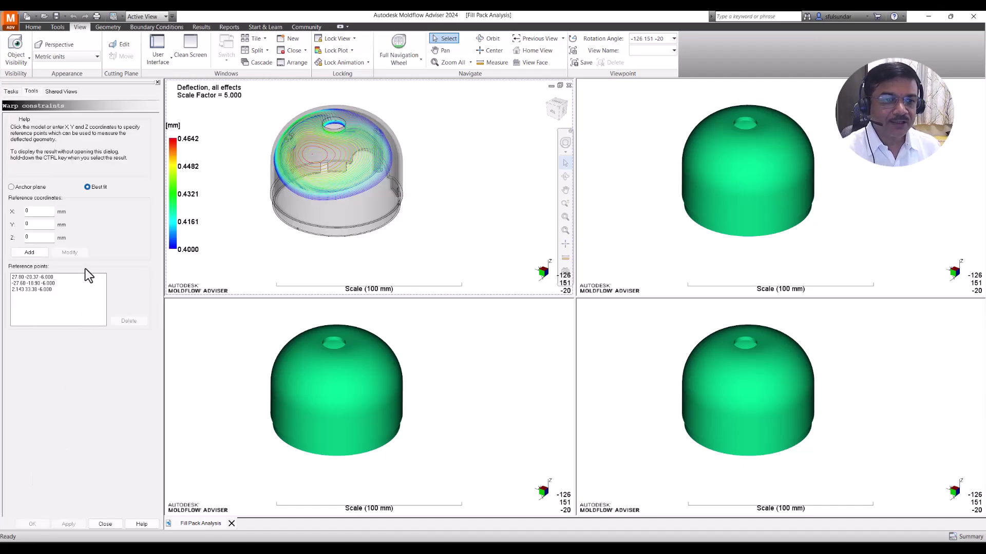
# Make the all-effects plot shaded again with colour scaling across all frames (0.2062–0.4642 mm)
pyautogui.click(105, 524)
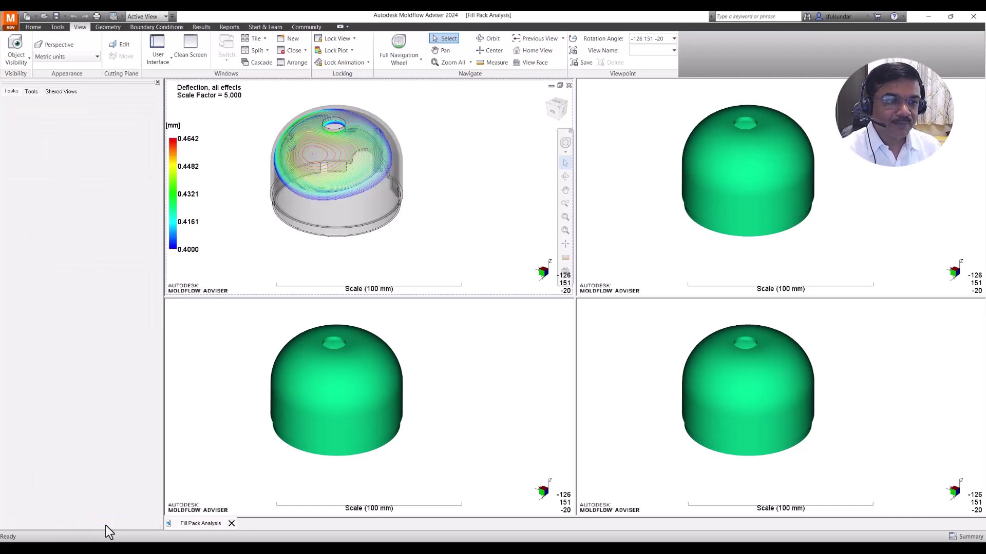
pyautogui.rightClick(69, 470)
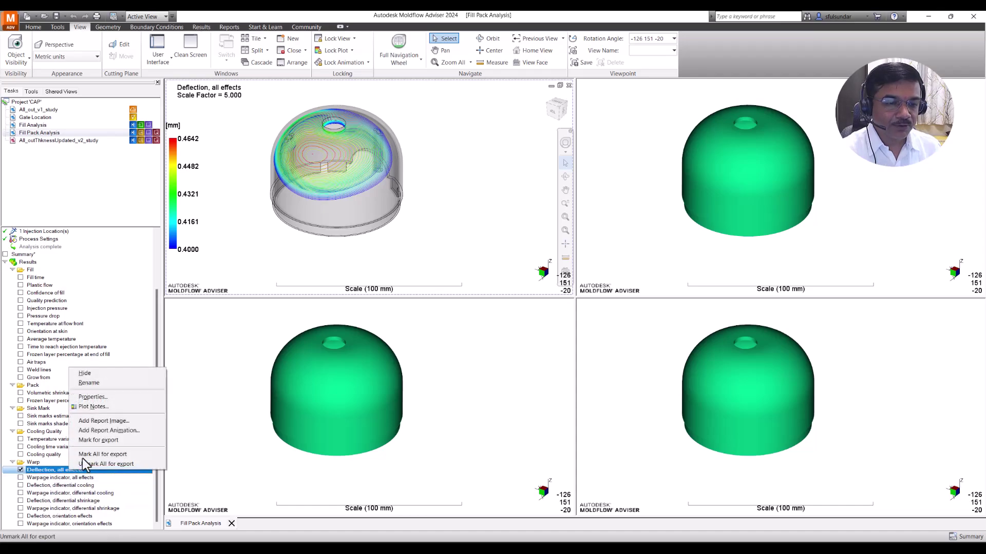
pyautogui.click(107, 398)
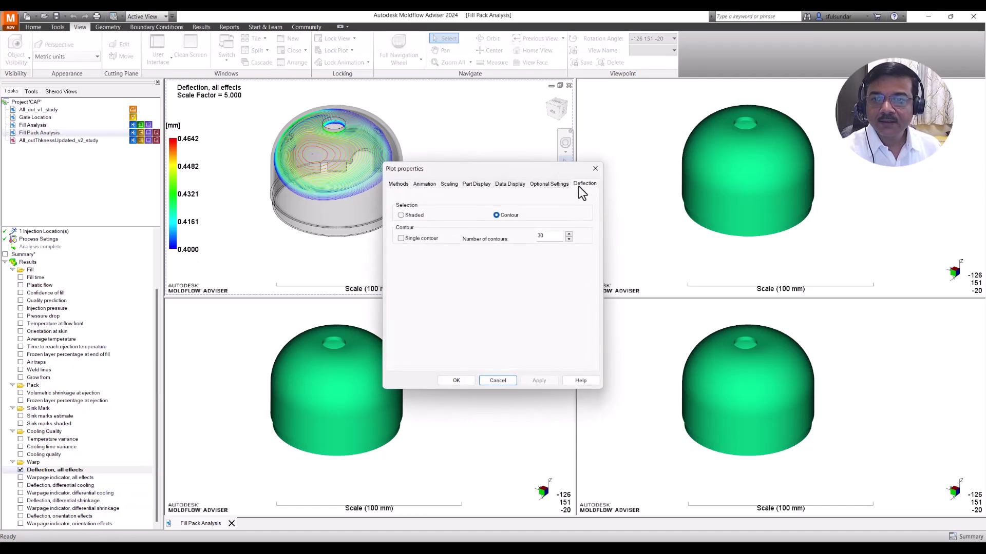
pyautogui.click(578, 185)
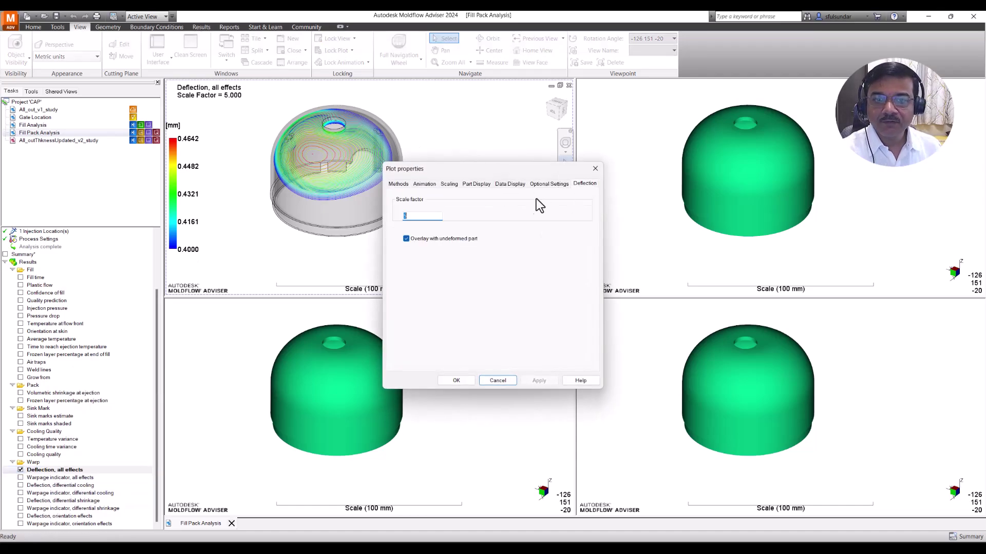
pyautogui.click(448, 185)
pyautogui.click(425, 204)
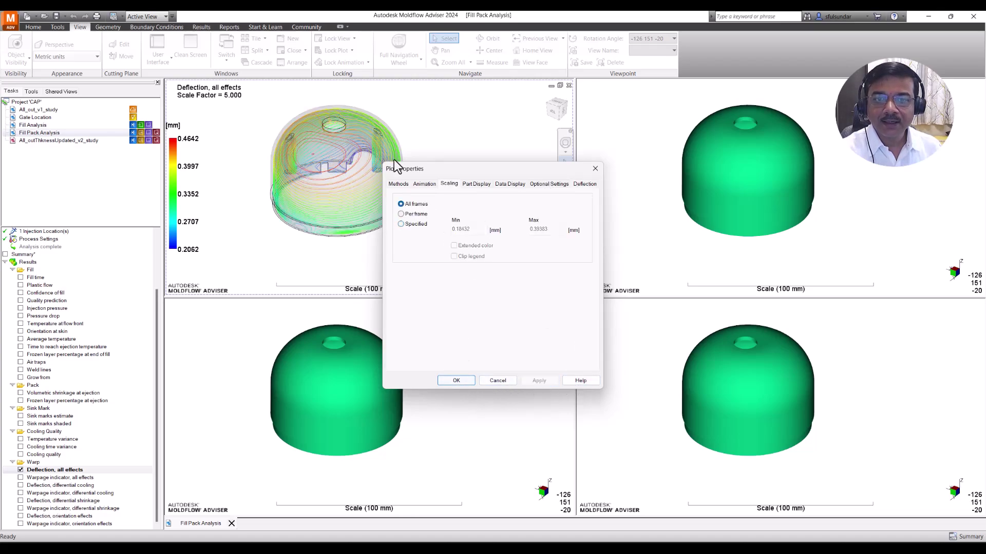
pyautogui.click(397, 184)
pyautogui.click(401, 207)
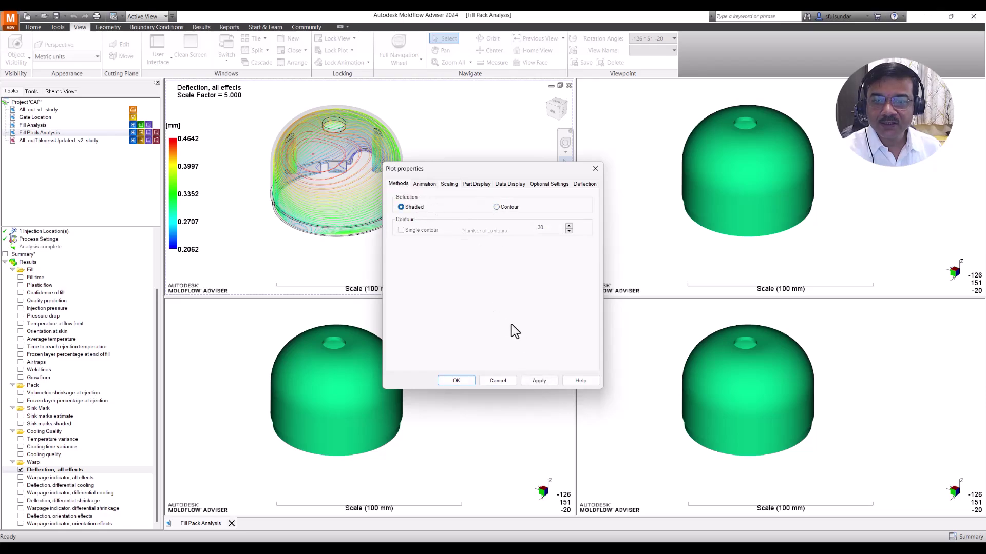
pyautogui.click(537, 384)
pyautogui.click(463, 382)
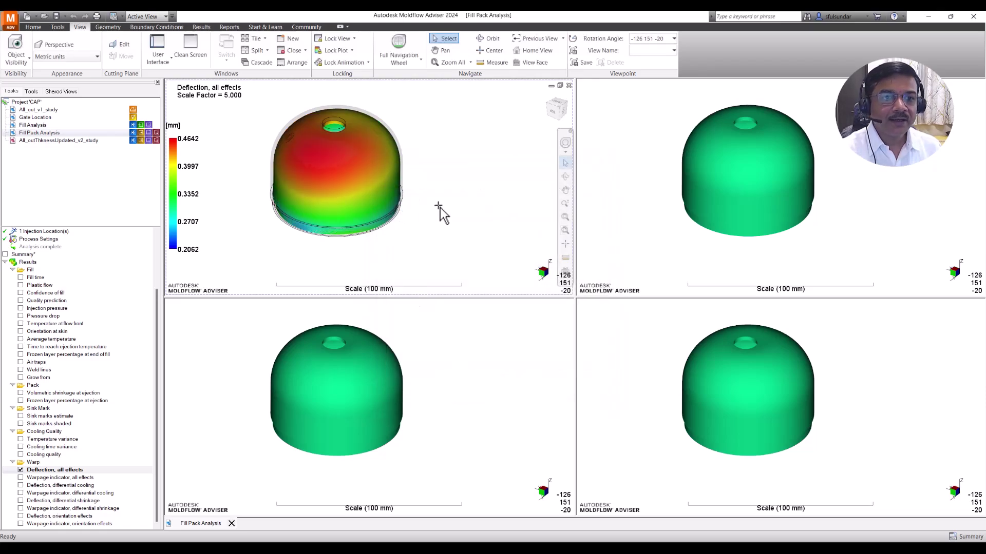
pyautogui.moveTo(440, 208); pyautogui.dragTo(440, 138, button='middle')
# Lock all four viewports together and plot differential cooling deflection in the top-right pane
pyautogui.moveTo(426, 179); pyautogui.dragTo(409, 193, button='middle')
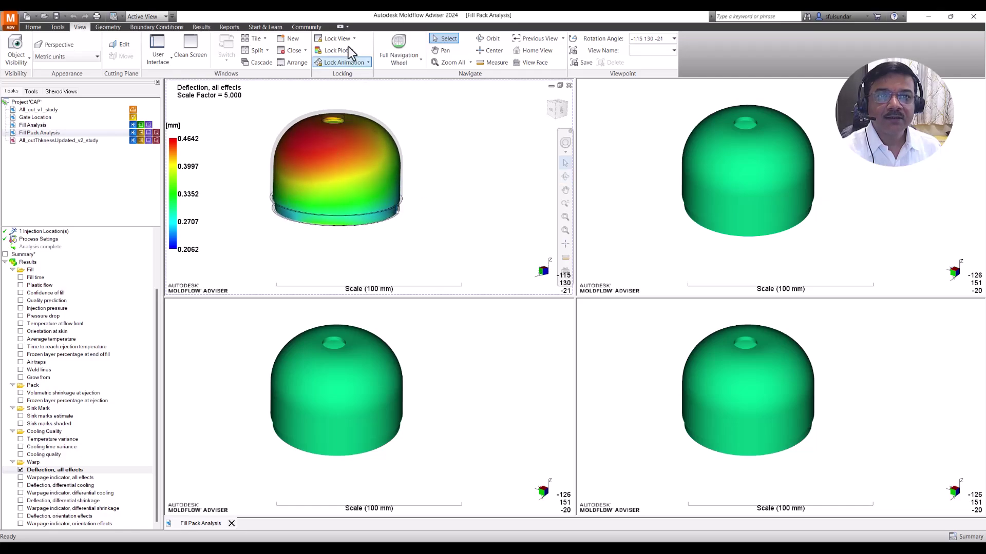
pyautogui.click(331, 73)
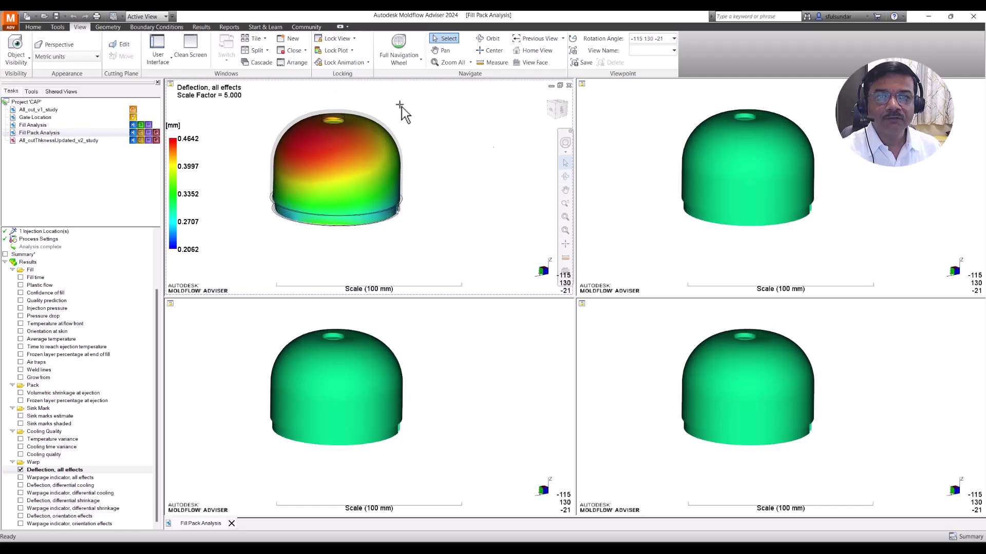
pyautogui.click(663, 213)
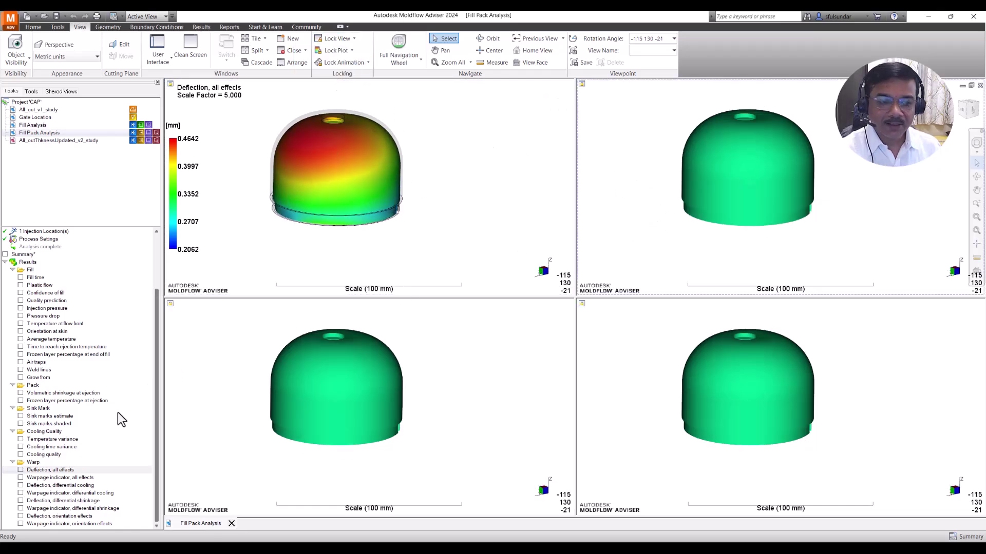
pyautogui.click(23, 485)
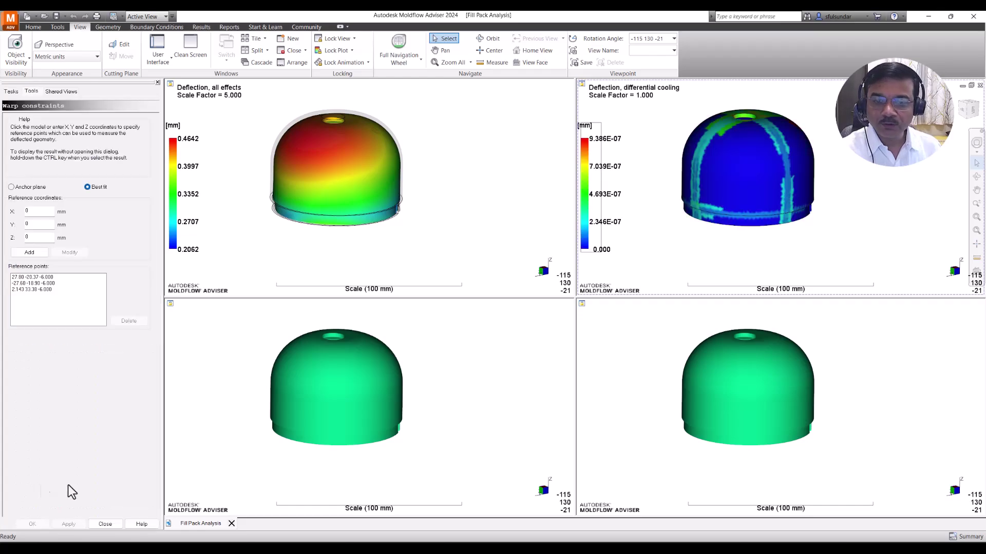
pyautogui.click(106, 524)
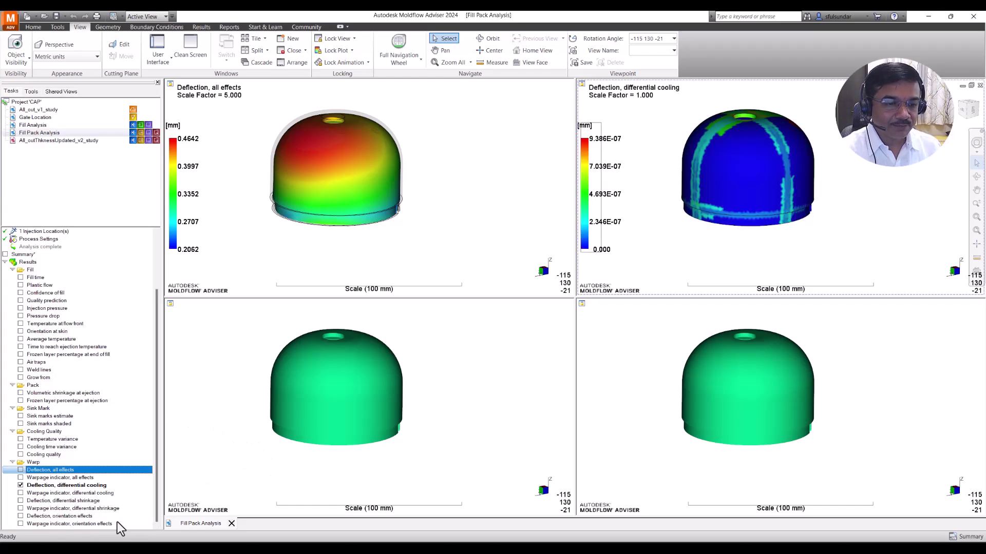
# Plot differential shrinkage bottom-left and orientation effects bottom-right, then orbit the linked views
pyautogui.click(280, 513)
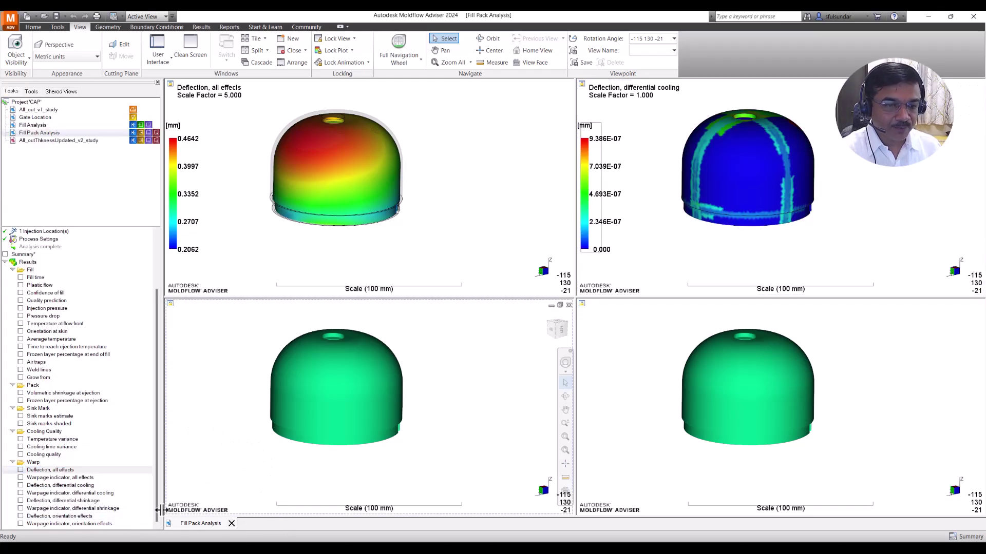
pyautogui.click(21, 501)
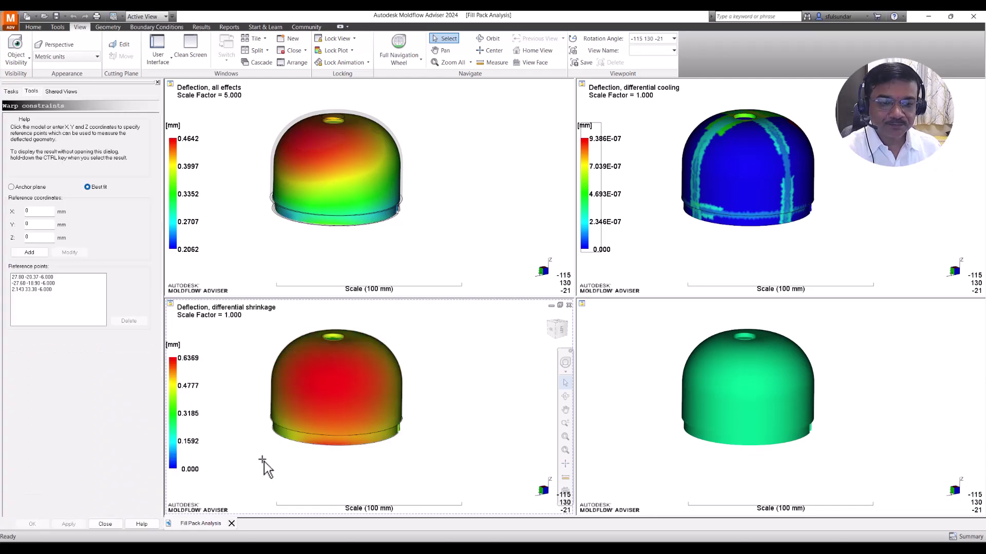
pyautogui.click(646, 429)
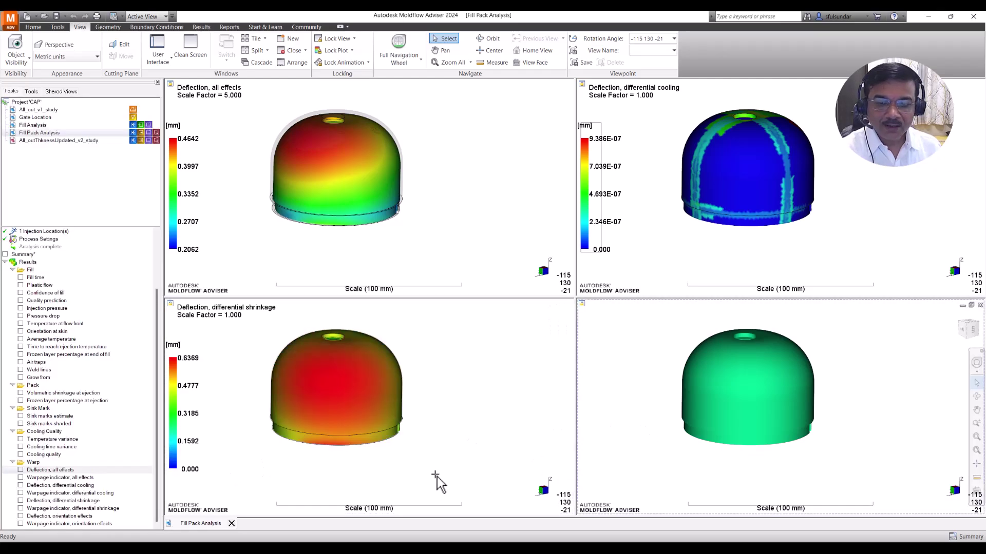
pyautogui.click(21, 516)
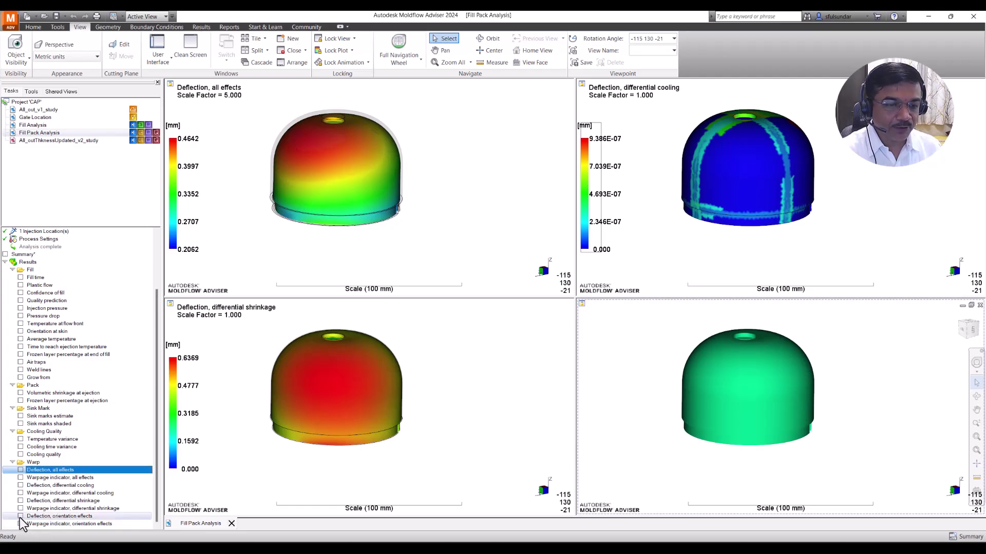
pyautogui.moveTo(514, 370)
pyautogui.mouseDown(button='middle')
pyautogui.moveTo(532, 383)
pyautogui.moveTo(528, 407)
pyautogui.moveTo(498, 423)
pyautogui.moveTo(500, 400)
pyautogui.moveTo(496, 411)
pyautogui.mouseUp(button='middle')
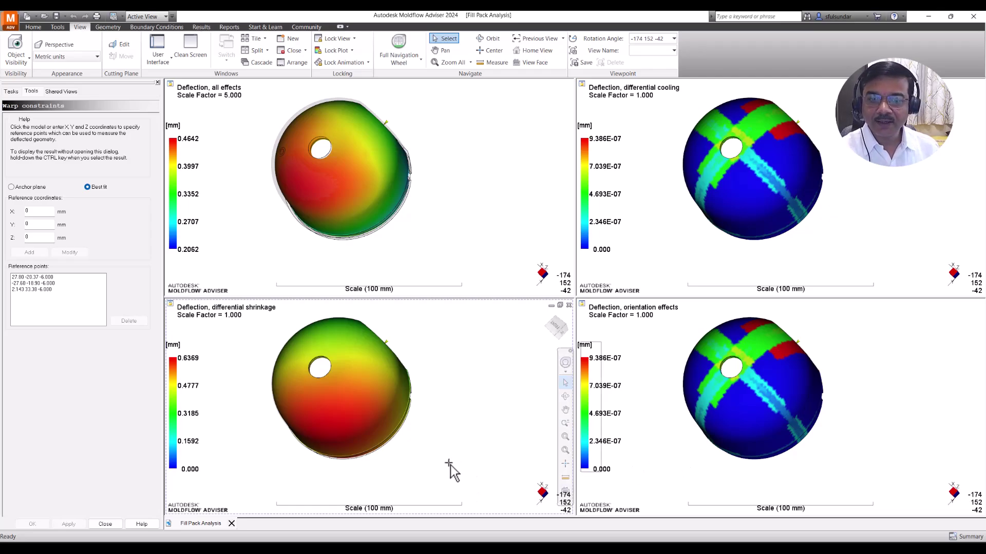
# Close the Warp constraints panel beside the four locked deflection views
pyautogui.click(104, 524)
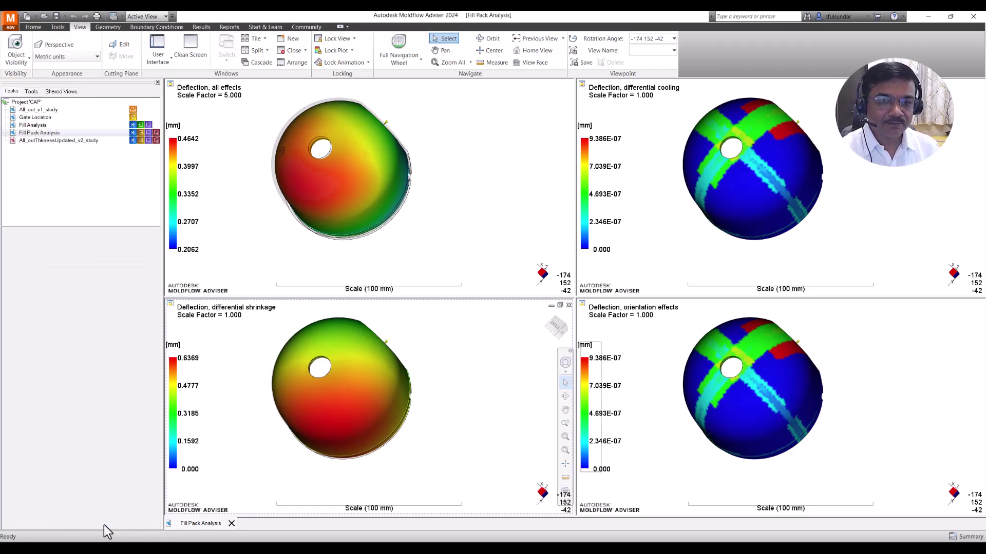